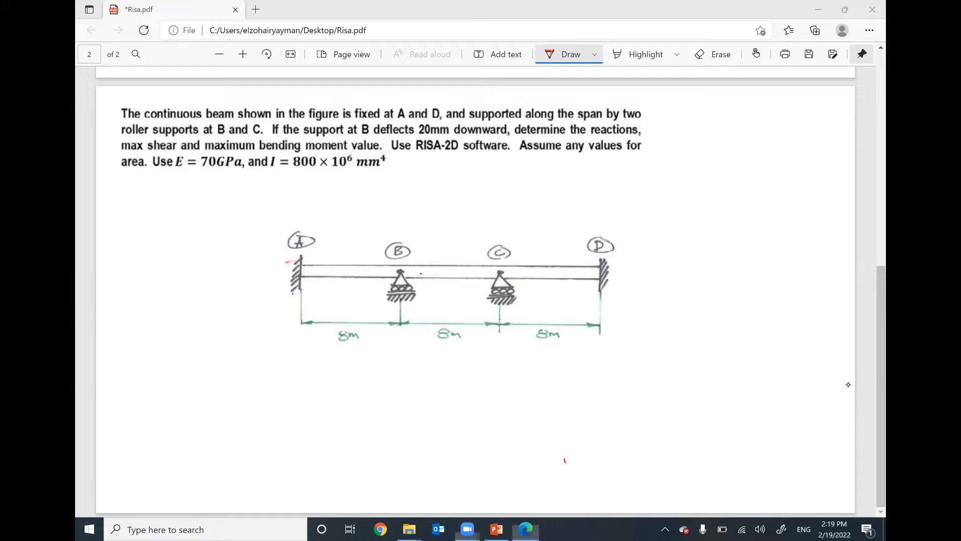
In red ink, tick supports A and D, add a settlement arrow at B, and underline E and I.
{"action": "left_click_drag", "start_coordinate": [289, 299], "coordinate": [295, 292]}
{"action": "left_click_drag", "start_coordinate": [608, 290], "coordinate": [604, 295]}
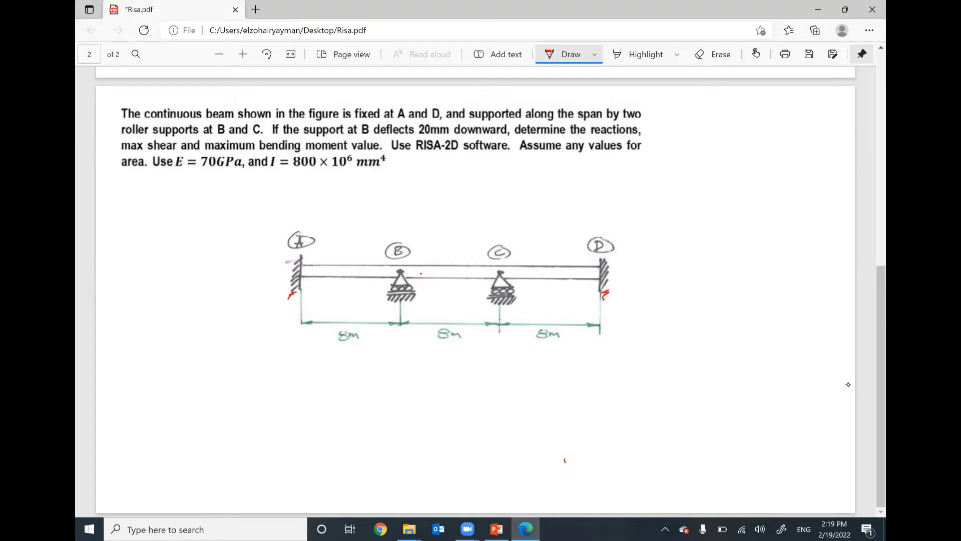
{"action": "mouse_move", "coordinate": [415, 273]}
{"action": "left_mouse_down"}
{"action": "mouse_move", "coordinate": [416, 303]}
{"action": "mouse_move", "coordinate": [412, 273]}
{"action": "mouse_move", "coordinate": [433, 304]}
{"action": "mouse_move", "coordinate": [467, 300]}
{"action": "left_mouse_up"}
{"action": "left_click_drag", "start_coordinate": [175, 175], "coordinate": [341, 172]}
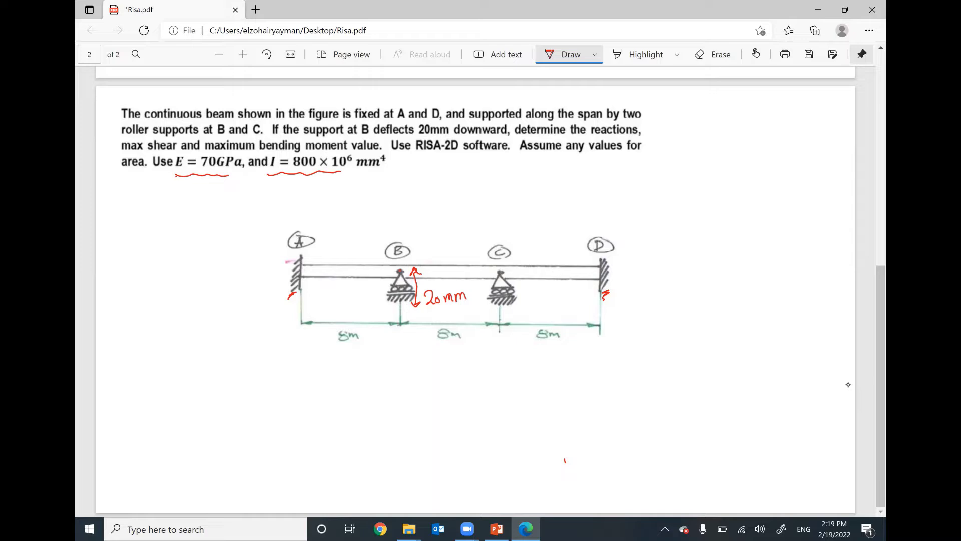
Point an arrow at the moment of inertia and sketch a labelled rectangular section beside the beam.
{"action": "left_click_drag", "start_coordinate": [269, 203], "coordinate": [283, 182]}
{"action": "mouse_move", "coordinate": [765, 203]}
{"action": "left_mouse_down"}
{"action": "mouse_move", "coordinate": [742, 203]}
{"action": "mouse_move", "coordinate": [707, 269]}
{"action": "mouse_move", "coordinate": [709, 290]}
{"action": "mouse_move", "coordinate": [763, 290]}
{"action": "mouse_move", "coordinate": [710, 289]}
{"action": "left_mouse_up"}
{"action": "left_click_drag", "start_coordinate": [721, 237], "coordinate": [721, 250]}
{"action": "mouse_move", "coordinate": [730, 252]}
{"action": "left_mouse_down"}
{"action": "mouse_move", "coordinate": [734, 240]}
{"action": "mouse_move", "coordinate": [758, 249]}
{"action": "left_mouse_up"}
{"action": "left_click_drag", "start_coordinate": [716, 303], "coordinate": [716, 319]}
Dimension the section 150 mm wide and 400 mm high.
{"action": "left_click_drag", "start_coordinate": [709, 313], "coordinate": [767, 308]}
{"action": "left_click_drag", "start_coordinate": [761, 301], "coordinate": [761, 315]}
{"action": "left_click_drag", "start_coordinate": [720, 332], "coordinate": [722, 350]}
{"action": "mouse_move", "coordinate": [746, 332]}
{"action": "left_mouse_down"}
{"action": "mouse_move", "coordinate": [736, 351]}
{"action": "mouse_move", "coordinate": [751, 338]}
{"action": "left_mouse_up"}
{"action": "left_click_drag", "start_coordinate": [771, 288], "coordinate": [785, 284]}
{"action": "mouse_move", "coordinate": [777, 279]}
{"action": "left_mouse_down"}
{"action": "mouse_move", "coordinate": [776, 292]}
{"action": "mouse_move", "coordinate": [785, 208]}
{"action": "left_mouse_up"}
{"action": "mouse_move", "coordinate": [778, 205]}
{"action": "left_mouse_down"}
{"action": "mouse_move", "coordinate": [793, 203]}
{"action": "mouse_move", "coordinate": [803, 255]}
{"action": "mouse_move", "coordinate": [818, 242]}
{"action": "left_mouse_up"}
{"action": "left_click_drag", "start_coordinate": [831, 241], "coordinate": [830, 241]}
{"action": "left_click_drag", "start_coordinate": [829, 259], "coordinate": [850, 275]}
{"action": "left_click_drag", "start_coordinate": [766, 345], "coordinate": [769, 351]}
{"action": "left_click_drag", "start_coordinate": [771, 346], "coordinate": [810, 345]}
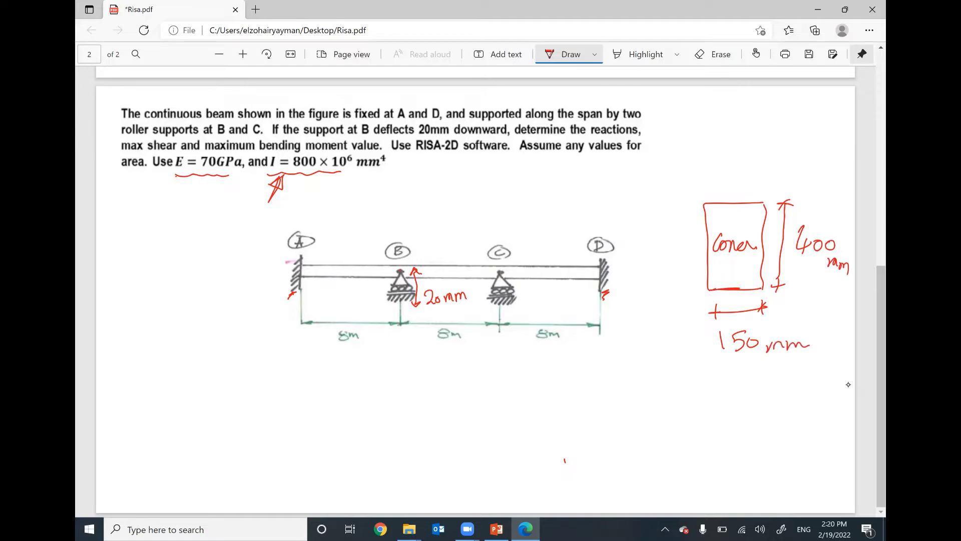
Write the formula bh³/12 above the section.
{"action": "mouse_move", "coordinate": [717, 111]}
{"action": "left_mouse_down"}
{"action": "mouse_move", "coordinate": [732, 131]}
{"action": "mouse_move", "coordinate": [721, 140]}
{"action": "left_mouse_up"}
{"action": "mouse_move", "coordinate": [744, 104]}
{"action": "left_mouse_down"}
{"action": "mouse_move", "coordinate": [743, 137]}
{"action": "mouse_move", "coordinate": [756, 141]}
{"action": "mouse_move", "coordinate": [766, 125]}
{"action": "left_mouse_up"}
{"action": "left_click_drag", "start_coordinate": [762, 139], "coordinate": [776, 139]}
{"action": "left_click_drag", "start_coordinate": [710, 155], "coordinate": [776, 140]}
{"action": "mouse_move", "coordinate": [745, 153]}
{"action": "left_mouse_down"}
{"action": "mouse_move", "coordinate": [744, 171]}
{"action": "mouse_move", "coordinate": [759, 167]}
{"action": "left_mouse_up"}
{"action": "left_click_drag", "start_coordinate": [759, 167], "coordinate": [771, 165]}
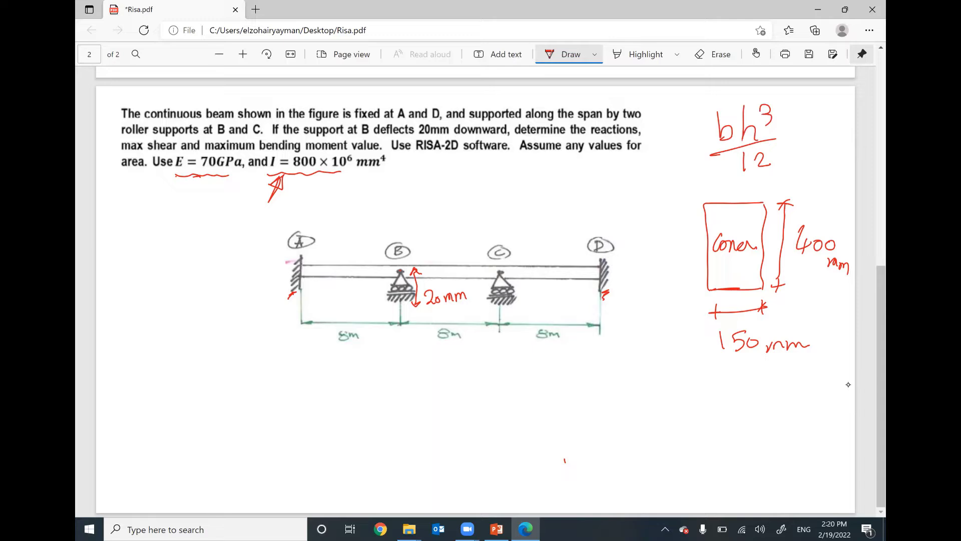
Circle E = 70GPa, draw x–y axes at A and label A as 0,0.
{"action": "mouse_move", "coordinate": [194, 179]}
{"action": "left_mouse_down"}
{"action": "mouse_move", "coordinate": [177, 154]}
{"action": "mouse_move", "coordinate": [237, 151]}
{"action": "mouse_move", "coordinate": [235, 176]}
{"action": "left_mouse_up"}
{"action": "mouse_move", "coordinate": [303, 268]}
{"action": "left_mouse_down"}
{"action": "mouse_move", "coordinate": [296, 276]}
{"action": "mouse_move", "coordinate": [338, 271]}
{"action": "mouse_move", "coordinate": [332, 276]}
{"action": "left_mouse_up"}
{"action": "mouse_move", "coordinate": [335, 287]}
{"action": "left_mouse_down"}
{"action": "mouse_move", "coordinate": [346, 295]}
{"action": "mouse_move", "coordinate": [338, 301]}
{"action": "left_mouse_up"}
{"action": "mouse_move", "coordinate": [304, 263]}
{"action": "left_mouse_down"}
{"action": "mouse_move", "coordinate": [300, 221]}
{"action": "mouse_move", "coordinate": [312, 217]}
{"action": "left_mouse_up"}
{"action": "left_click_drag", "start_coordinate": [318, 205], "coordinate": [313, 230]}
{"action": "mouse_move", "coordinate": [276, 303]}
{"action": "left_mouse_down"}
{"action": "mouse_move", "coordinate": [281, 323]}
{"action": "mouse_move", "coordinate": [296, 310]}
{"action": "left_mouse_up"}
Label supports B, C and D with coordinates 8,0, 16,0 and 24,0.
{"action": "mouse_move", "coordinate": [399, 213]}
{"action": "left_mouse_down"}
{"action": "mouse_move", "coordinate": [397, 228]}
{"action": "mouse_move", "coordinate": [398, 213]}
{"action": "left_mouse_up"}
{"action": "left_click_drag", "start_coordinate": [403, 226], "coordinate": [399, 234]}
{"action": "mouse_move", "coordinate": [418, 217]}
{"action": "left_mouse_down"}
{"action": "mouse_move", "coordinate": [413, 223]}
{"action": "mouse_move", "coordinate": [418, 218]}
{"action": "left_mouse_up"}
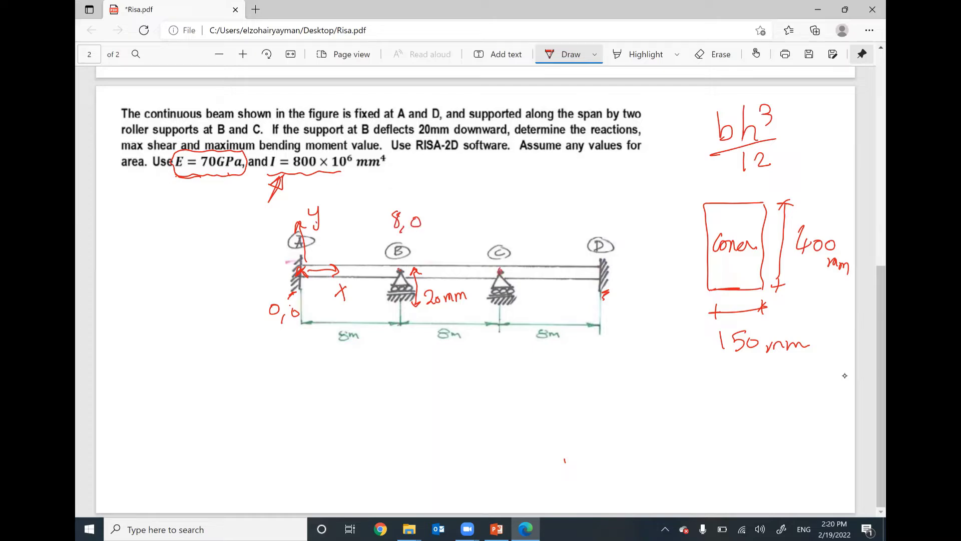
{"action": "left_click_drag", "start_coordinate": [482, 217], "coordinate": [484, 237]}
{"action": "left_click_drag", "start_coordinate": [499, 214], "coordinate": [496, 224]}
{"action": "mouse_move", "coordinate": [504, 229]}
{"action": "left_mouse_down"}
{"action": "mouse_move", "coordinate": [502, 239]}
{"action": "mouse_move", "coordinate": [518, 222]}
{"action": "left_mouse_up"}
{"action": "mouse_move", "coordinate": [620, 258]}
{"action": "left_mouse_down"}
{"action": "mouse_move", "coordinate": [629, 270]}
{"action": "mouse_move", "coordinate": [638, 265]}
{"action": "mouse_move", "coordinate": [635, 273]}
{"action": "left_mouse_up"}
{"action": "mouse_move", "coordinate": [644, 265]}
{"action": "left_mouse_down"}
{"action": "mouse_move", "coordinate": [642, 275]}
{"action": "mouse_move", "coordinate": [657, 261]}
{"action": "left_mouse_up"}
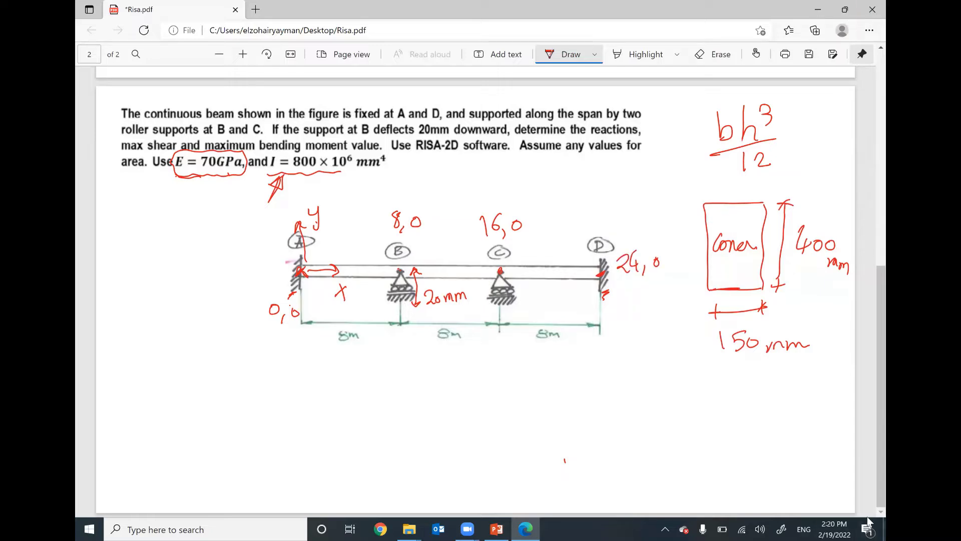
Minimise the PDF, launch RISA-2D and start a blank model.
{"action": "left_click", "coordinate": [884, 529]}
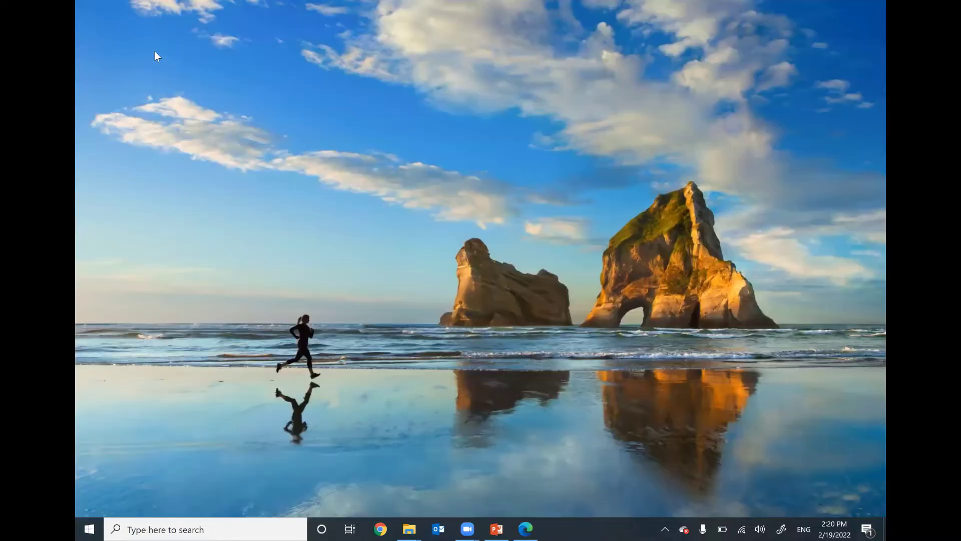
{"action": "double_click", "coordinate": [188, 19]}
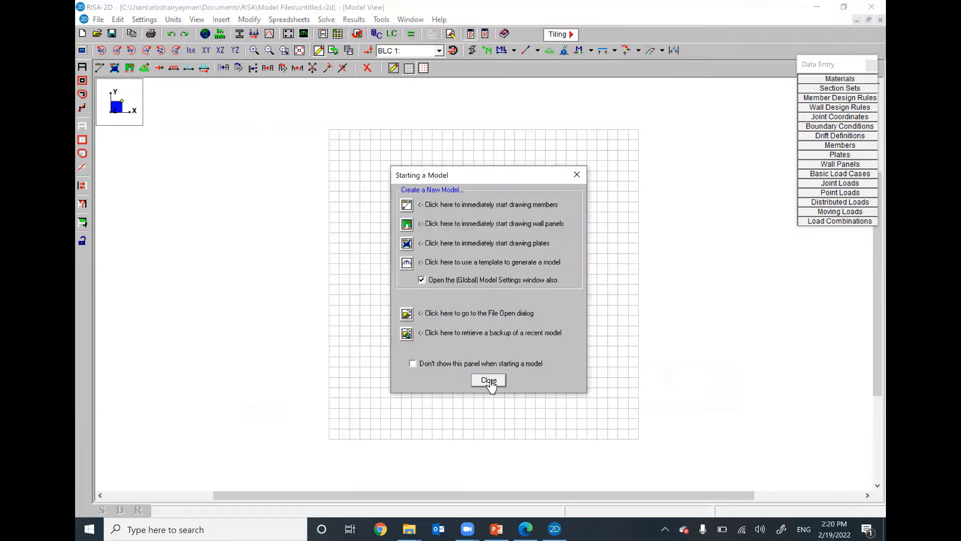
{"action": "left_click", "coordinate": [489, 381]}
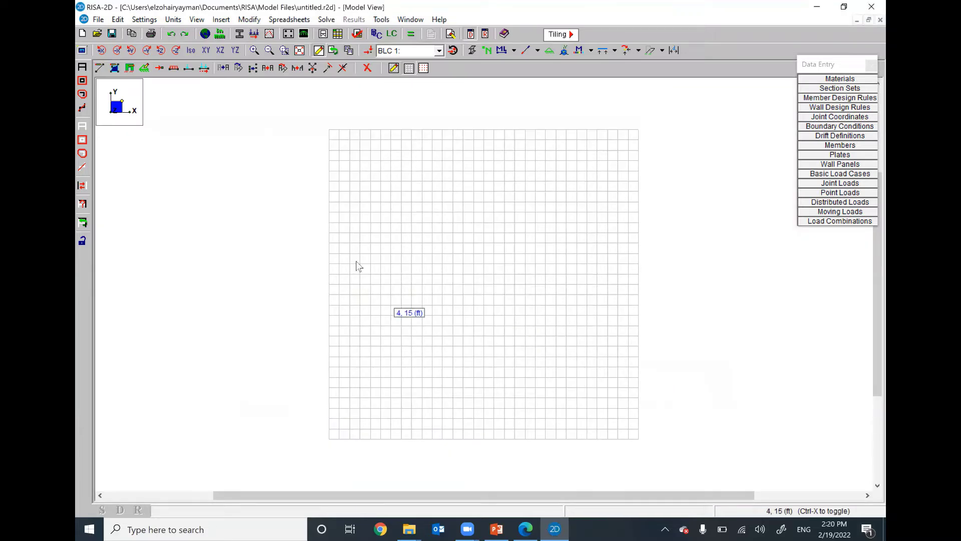
Set Standard Metric units (metres, kN, MPa) and turn off the drawing grid.
{"action": "left_click", "coordinate": [173, 20]}
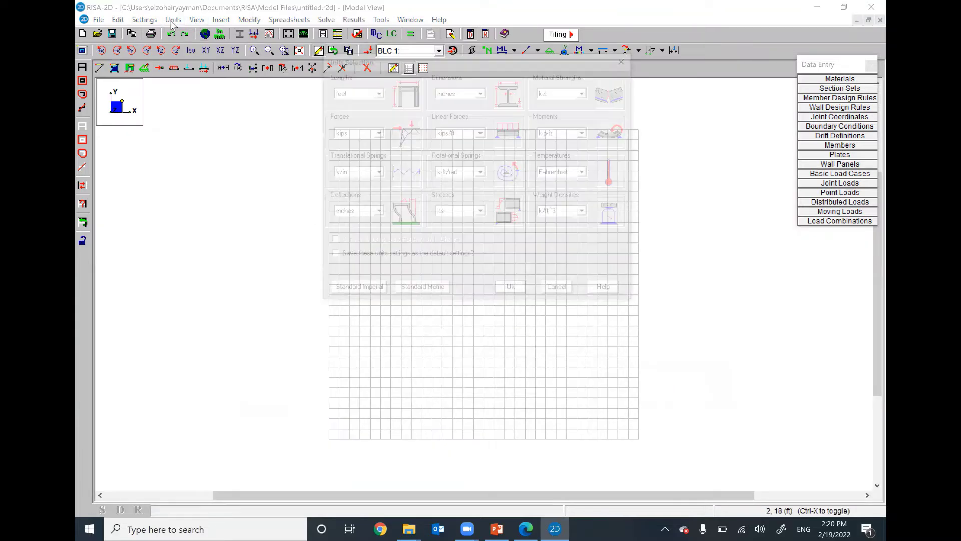
{"action": "left_click", "coordinate": [418, 296]}
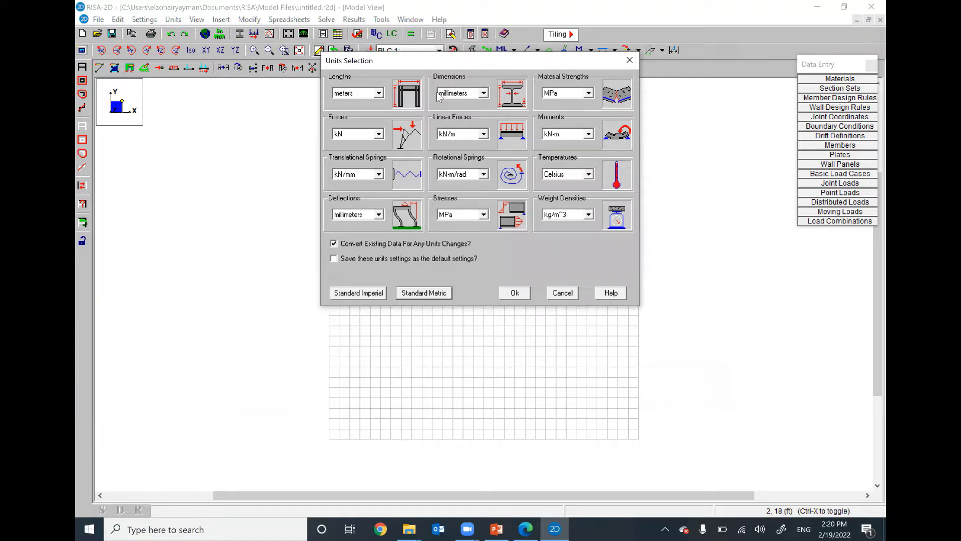
{"action": "left_click", "coordinate": [522, 294]}
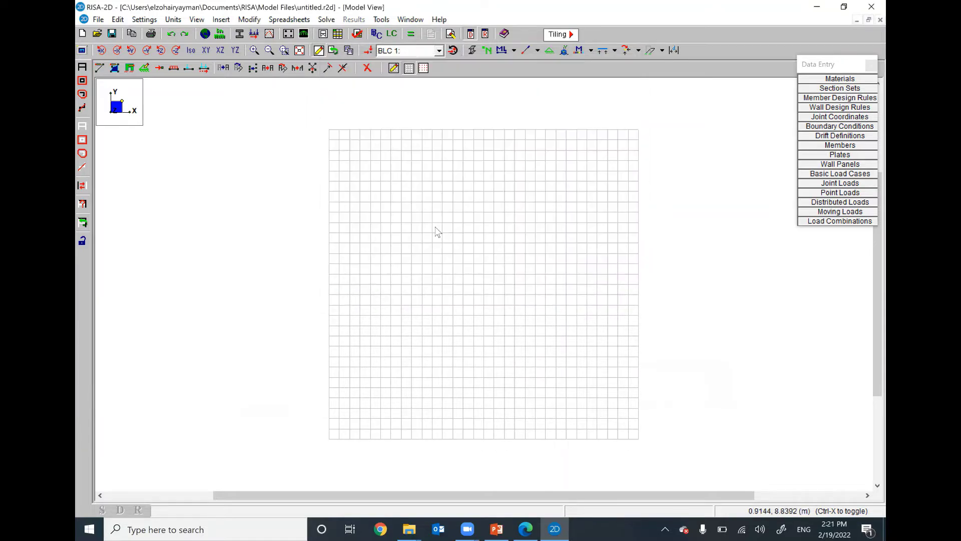
{"action": "left_click", "coordinate": [195, 19]}
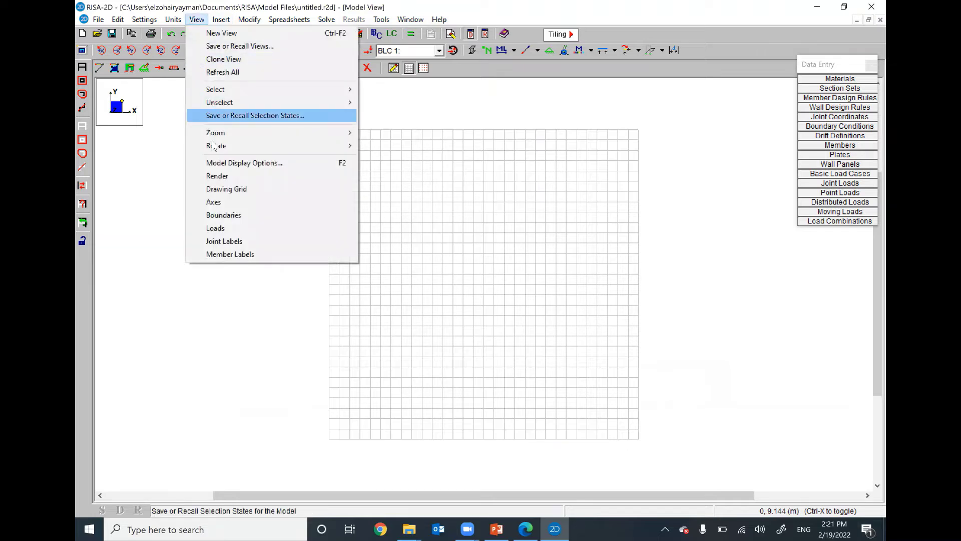
{"action": "left_click", "coordinate": [242, 193]}
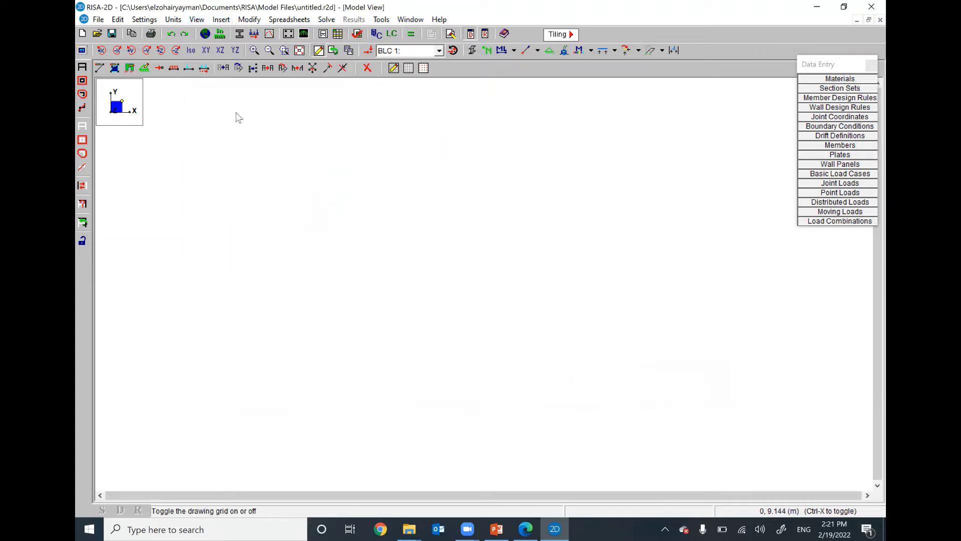
Enter joints N1–N4 at X = 0, 8, 16 and 24 m, Y = 0 in the joint table.
{"action": "left_click", "coordinate": [222, 21]}
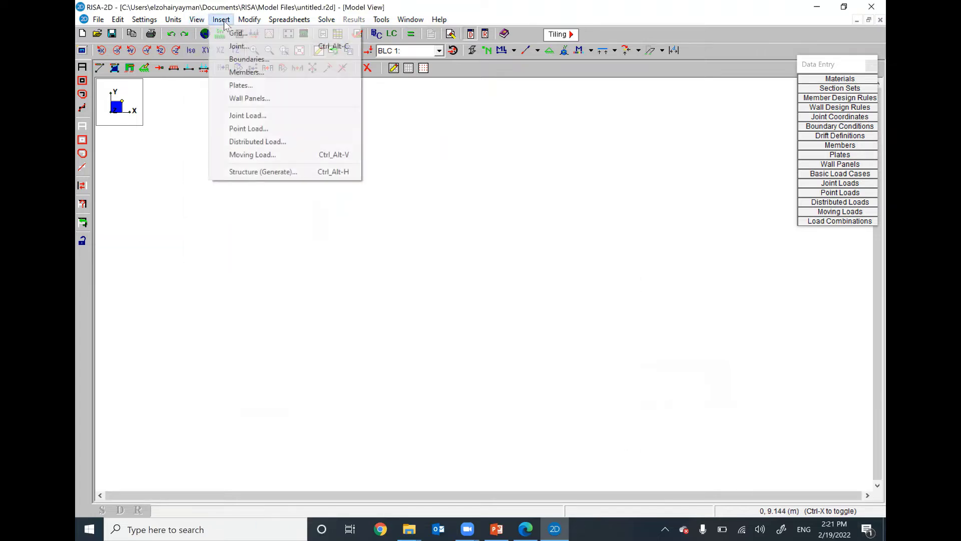
{"action": "left_click", "coordinate": [230, 47]}
{"action": "left_click", "coordinate": [257, 161]}
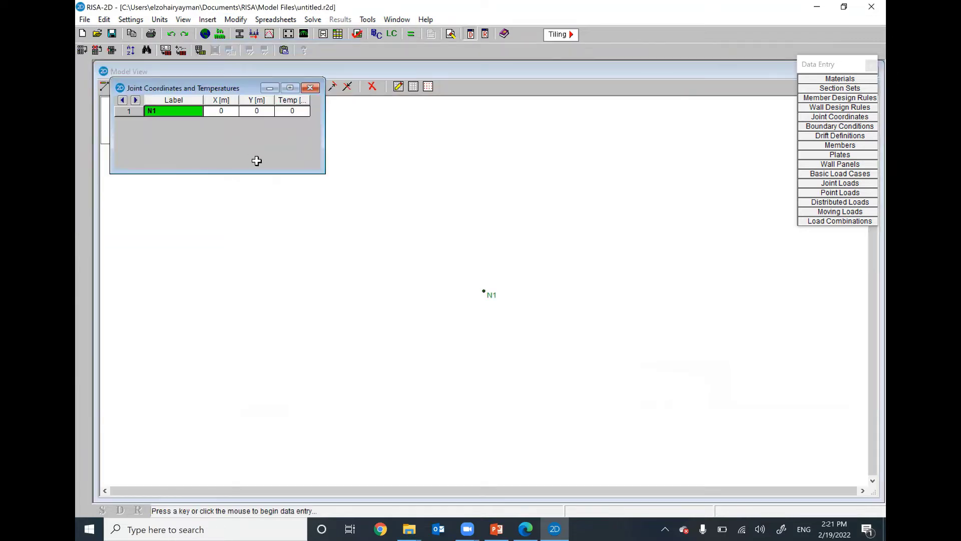
{"action": "left_click", "coordinate": [257, 161]}
{"action": "left_click", "coordinate": [235, 122]}
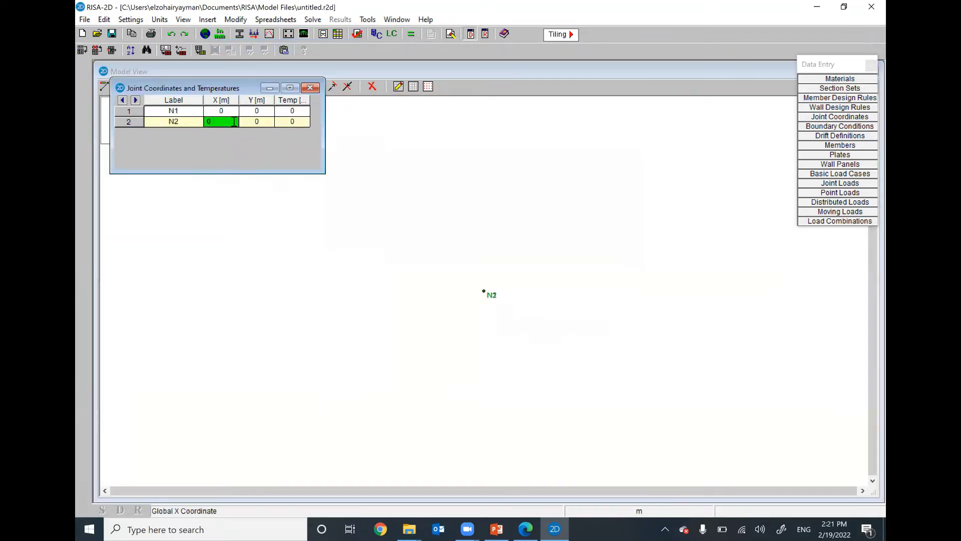
{"action": "left_click", "coordinate": [224, 133]}
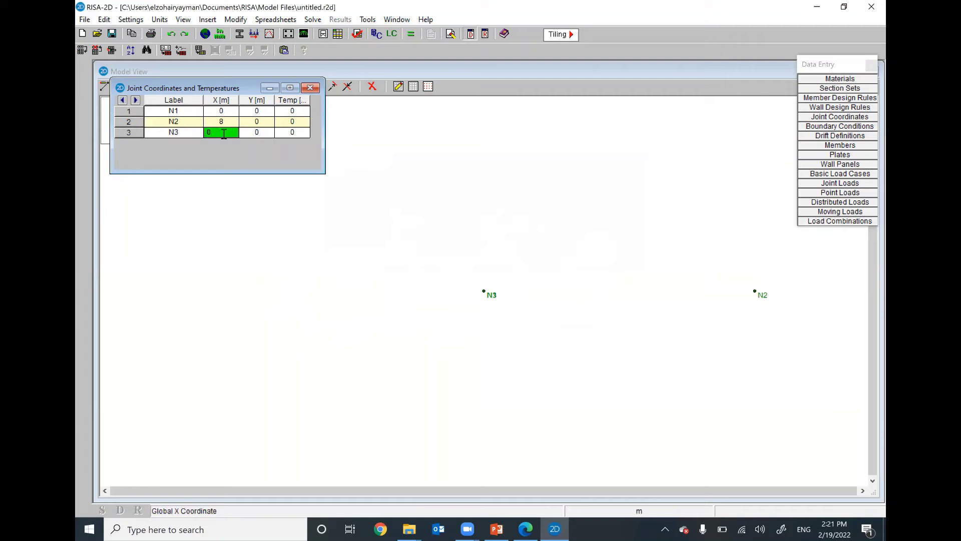
{"action": "type", "text": "16"}
{"action": "key", "text": "Return"}
{"action": "type", "text": "2"}
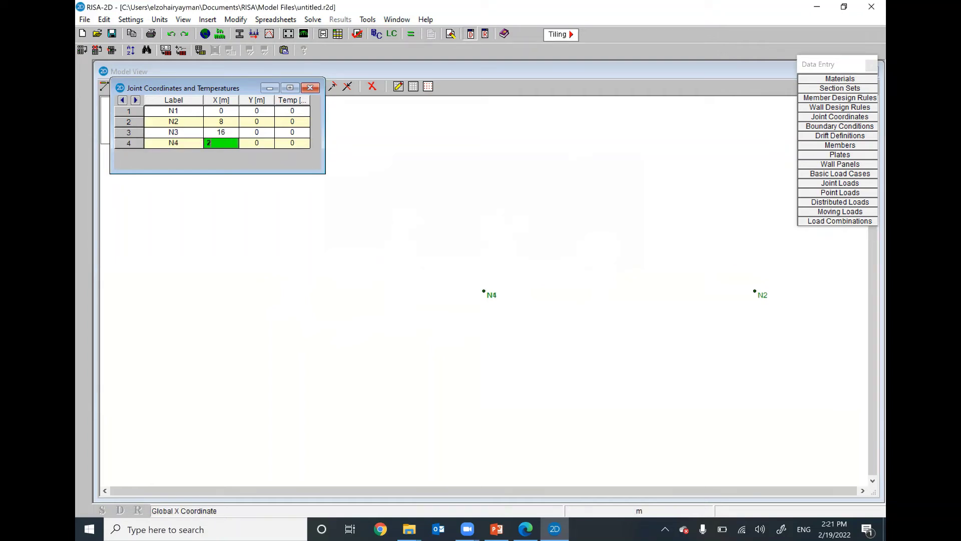
{"action": "type", "text": "4"}
{"action": "left_click", "coordinate": [221, 132]}
{"action": "left_click", "coordinate": [310, 88]}
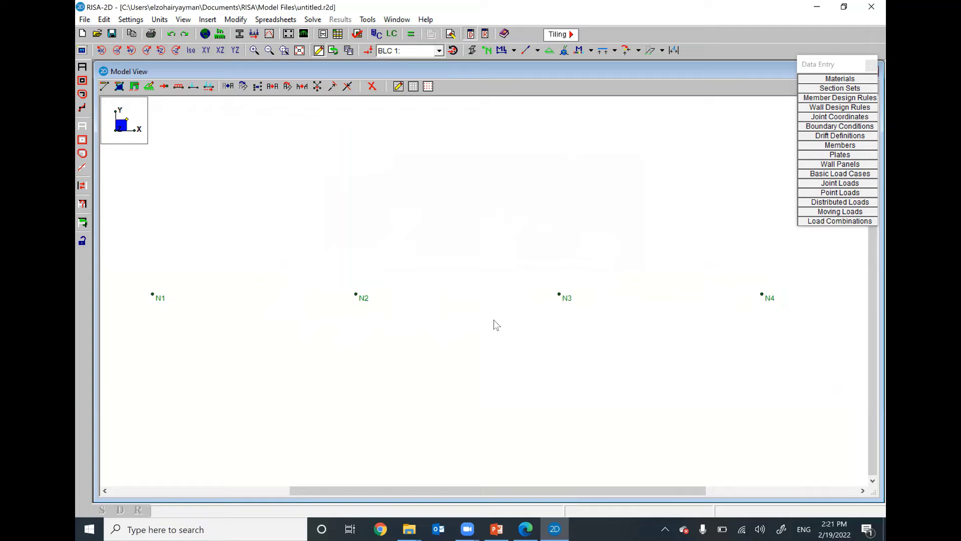
Look over the Draw Members settings without changes, then bring up the Spreadsheets menu.
{"action": "left_click", "coordinate": [209, 20]}
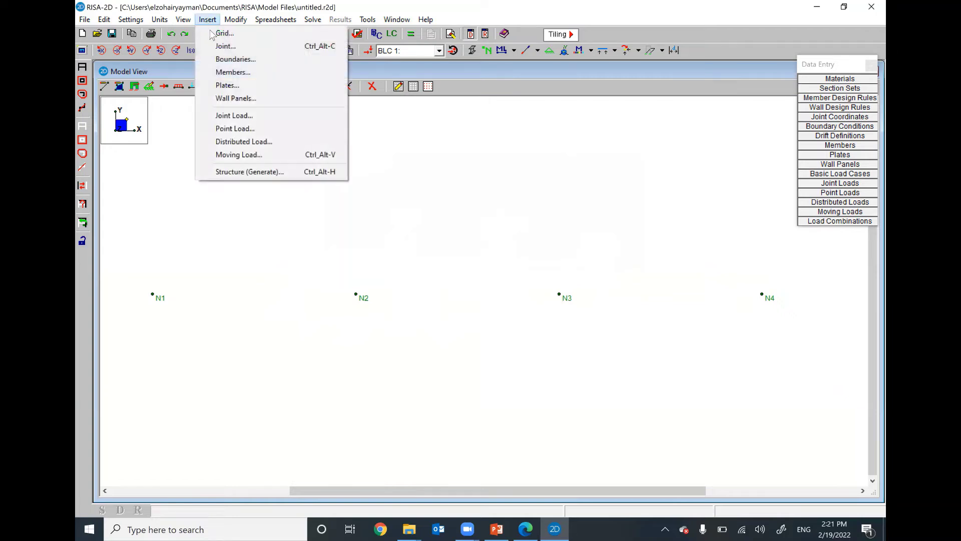
{"action": "left_click", "coordinate": [230, 72]}
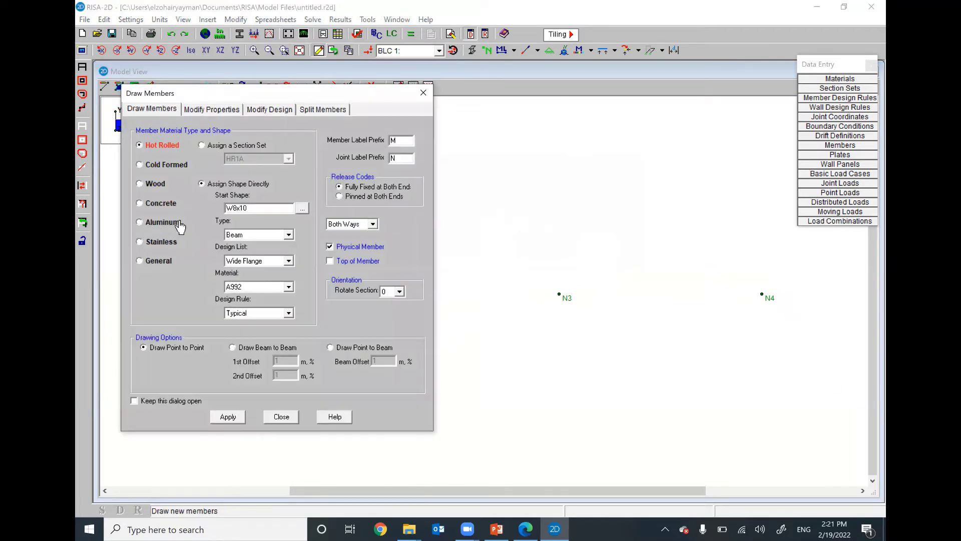
{"action": "left_click", "coordinate": [276, 420]}
{"action": "left_click", "coordinate": [271, 20]}
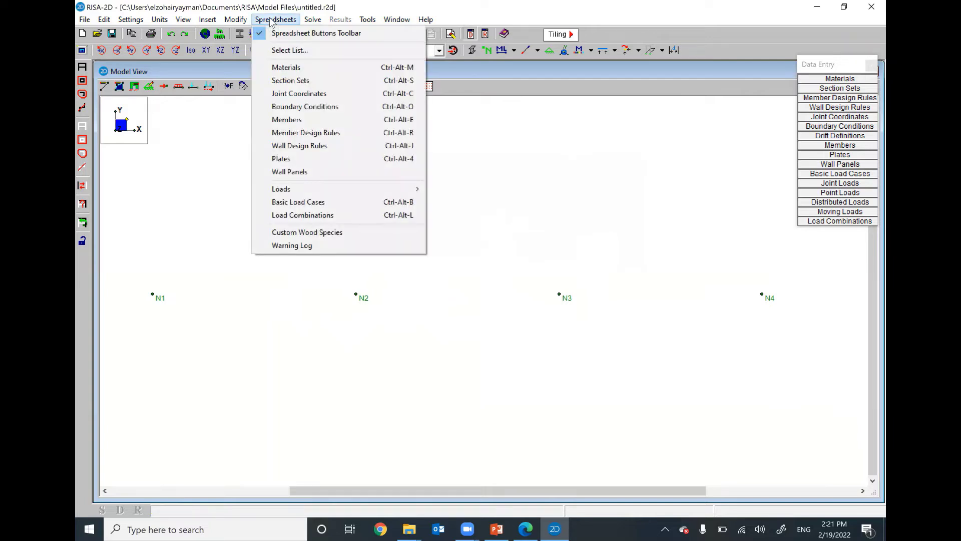
In the General materials, re-enter gen_Alum's elastic modulus as 70000 MPa, then check the PDF.
{"action": "left_click", "coordinate": [294, 71]}
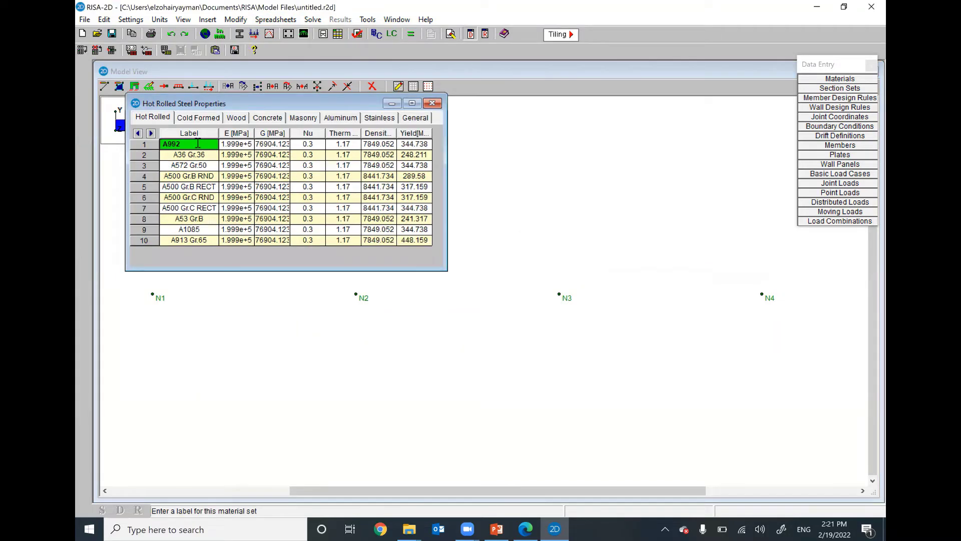
{"action": "left_click", "coordinate": [268, 118]}
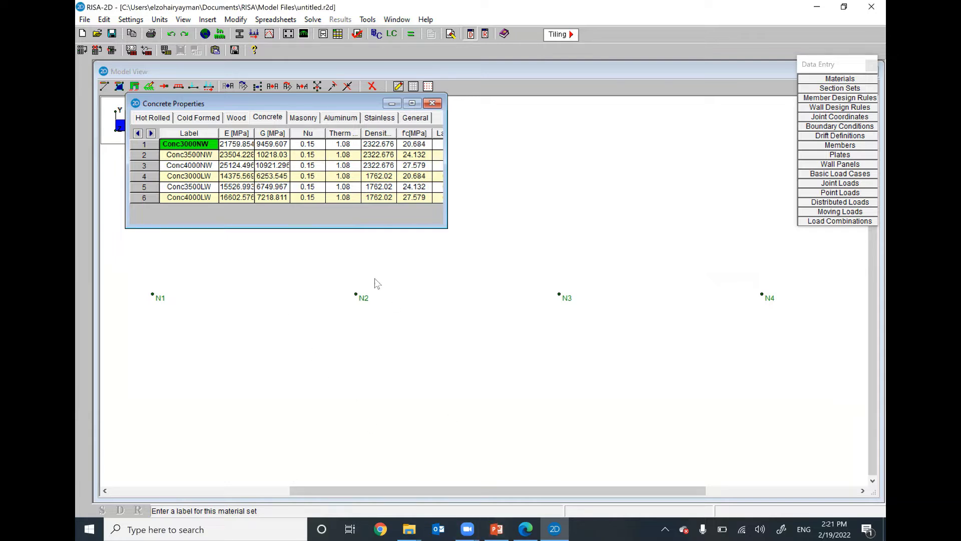
{"action": "left_click", "coordinate": [413, 120]}
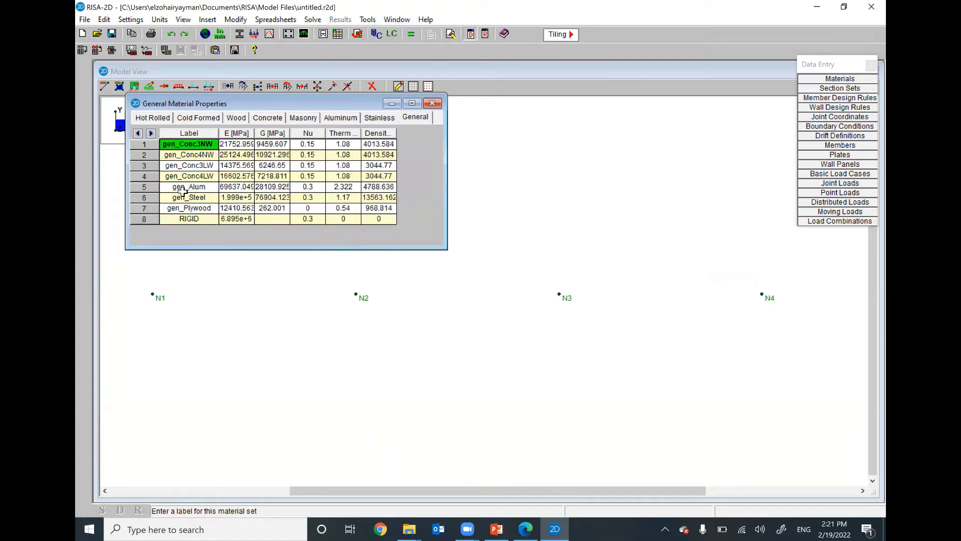
{"action": "left_click", "coordinate": [242, 188]}
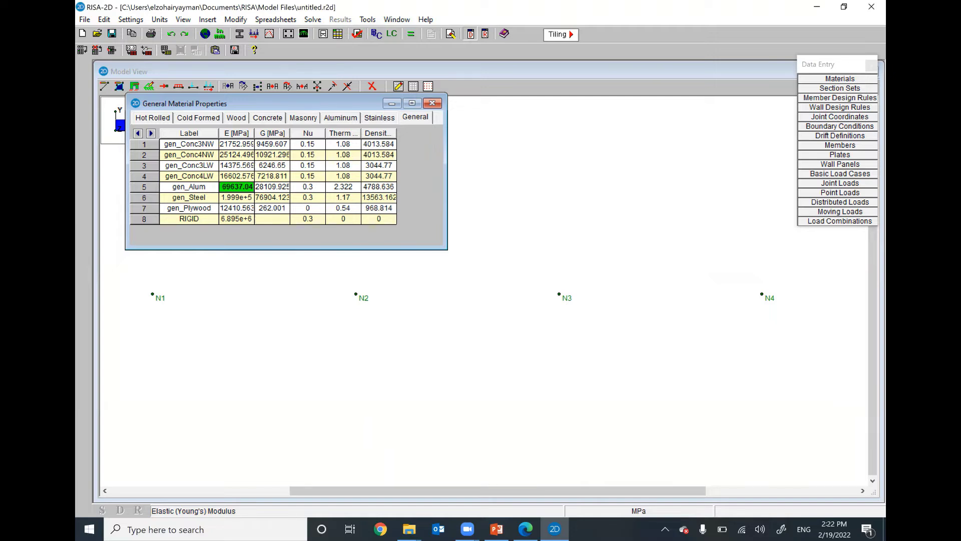
{"action": "type", "text": "70000"}
{"action": "left_click", "coordinate": [522, 527]}
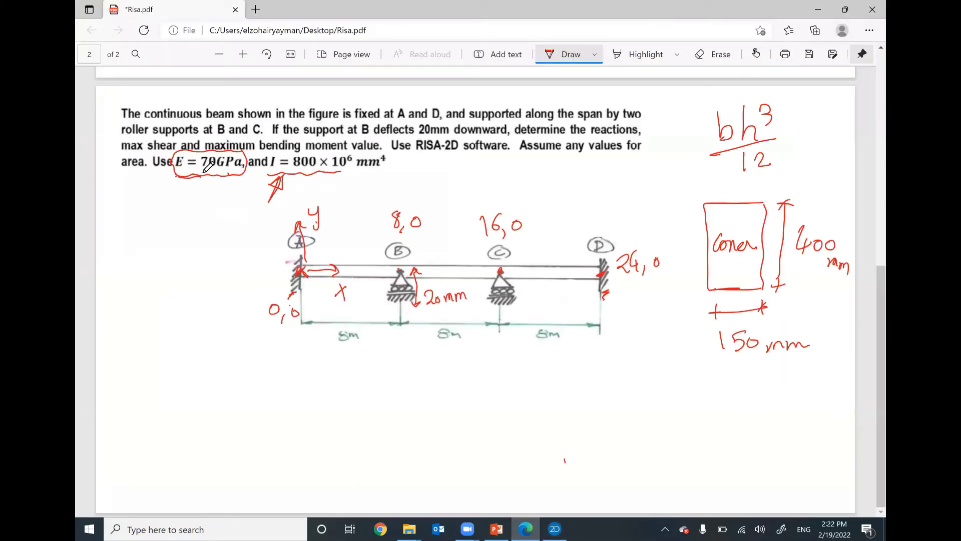
Return to RISA-2D, where gen_Alum's modulus shows 70000 MPa.
{"action": "left_click", "coordinate": [554, 528]}
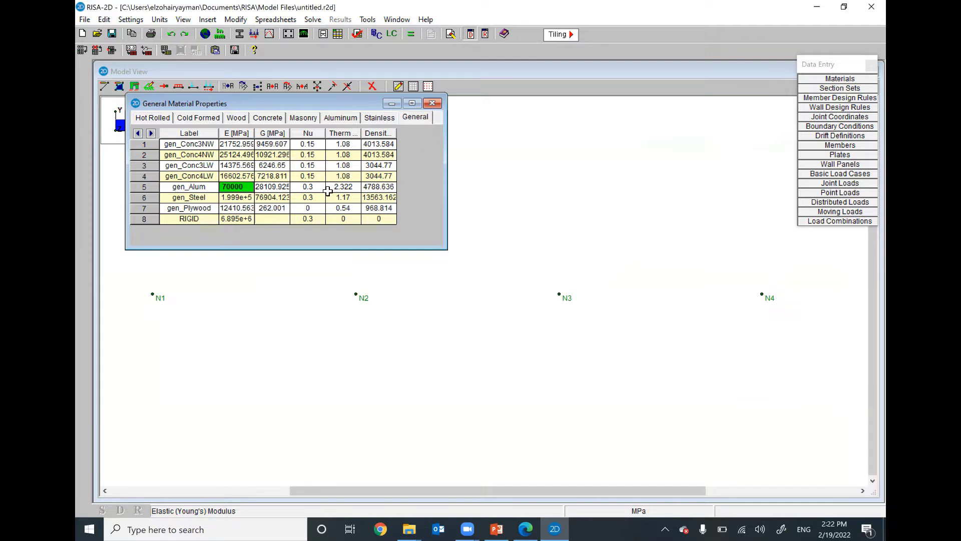
Set gen_Alum's weight density to 0 and close the materials spreadsheet.
{"action": "left_click", "coordinate": [377, 189]}
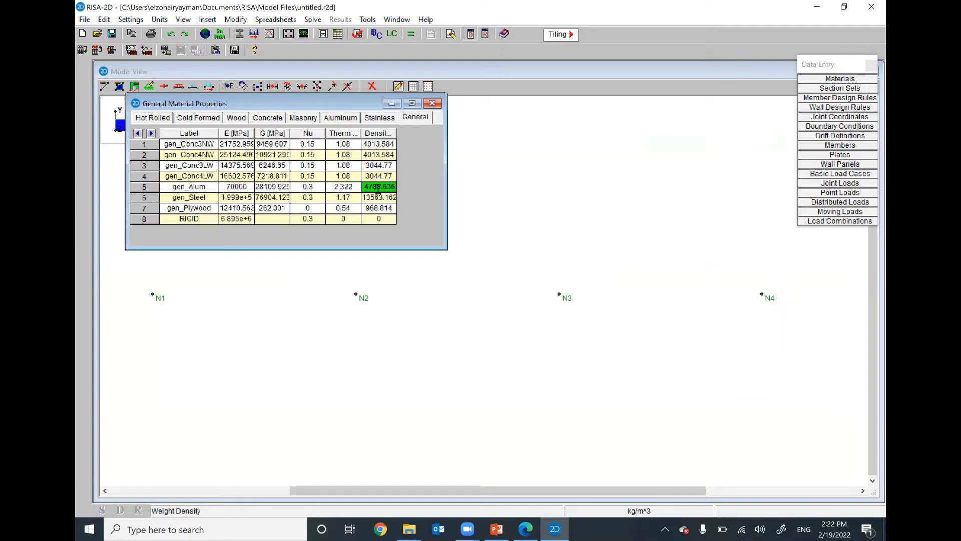
{"action": "type", "text": "0"}
{"action": "left_click", "coordinate": [340, 177]}
{"action": "left_click", "coordinate": [374, 188]}
{"action": "left_click", "coordinate": [432, 102]}
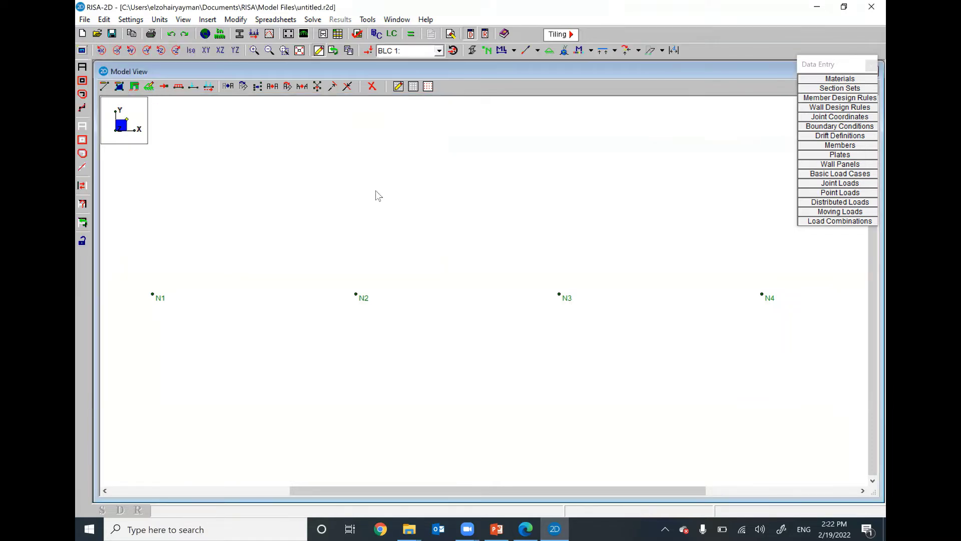
In the Draw Members settings, choose the General material type with gen_Alum.
{"action": "left_click", "coordinate": [214, 20]}
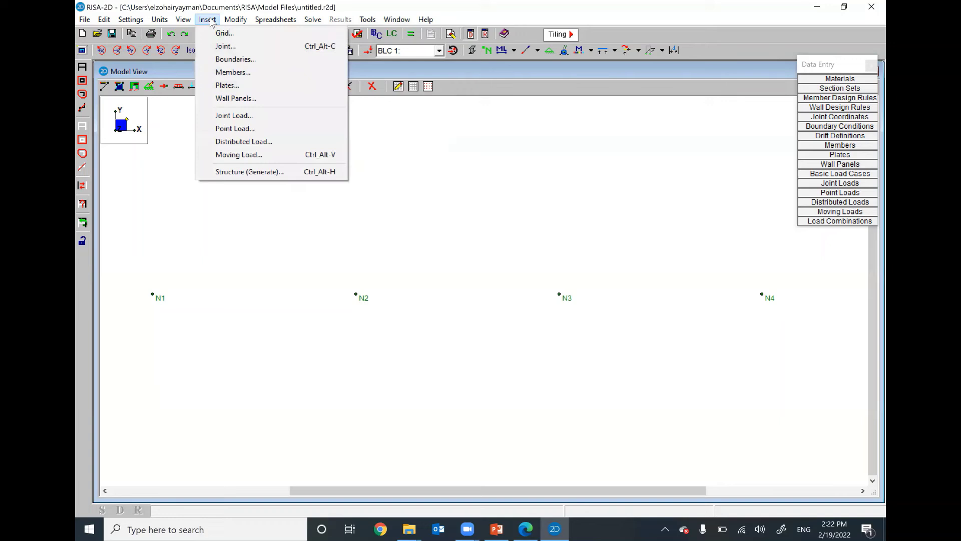
{"action": "left_click", "coordinate": [224, 73]}
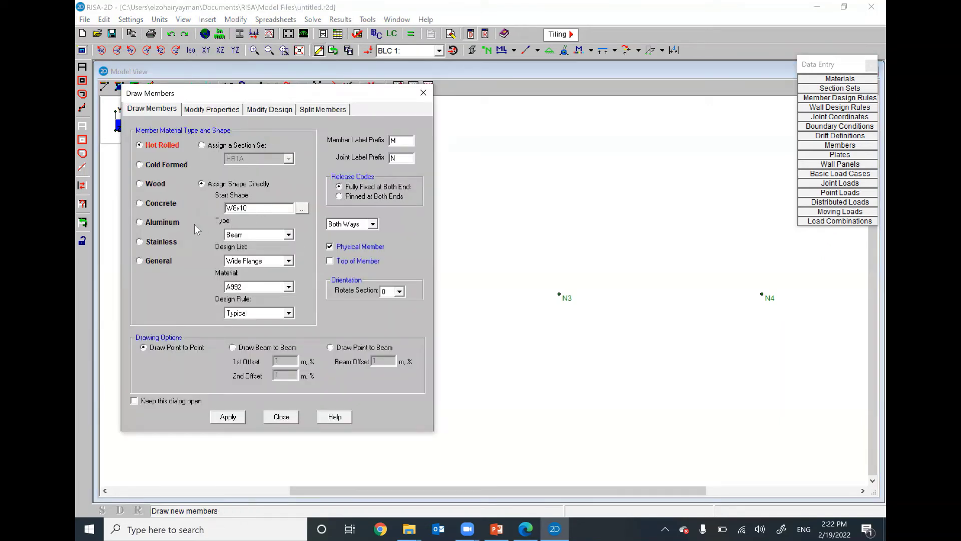
{"action": "left_click", "coordinate": [153, 261]}
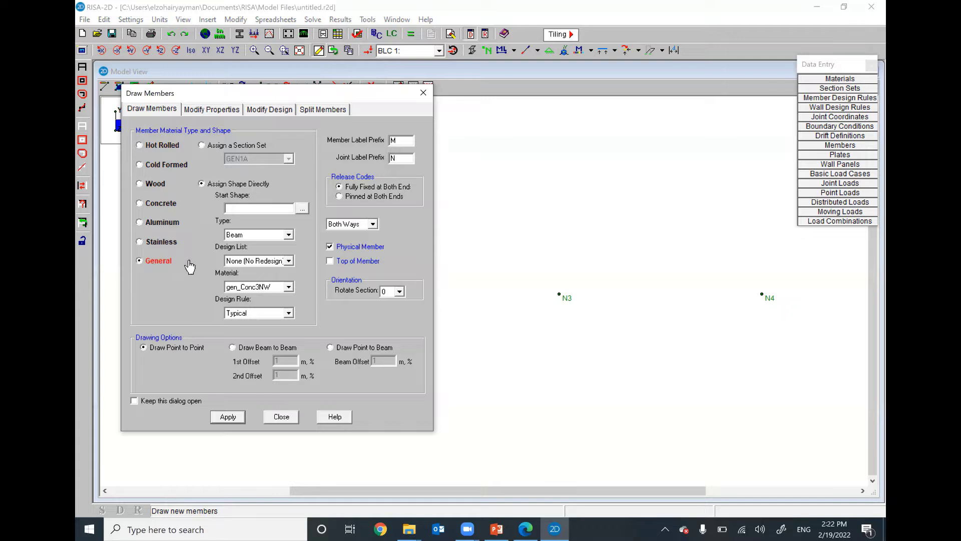
{"action": "left_click", "coordinate": [289, 288]}
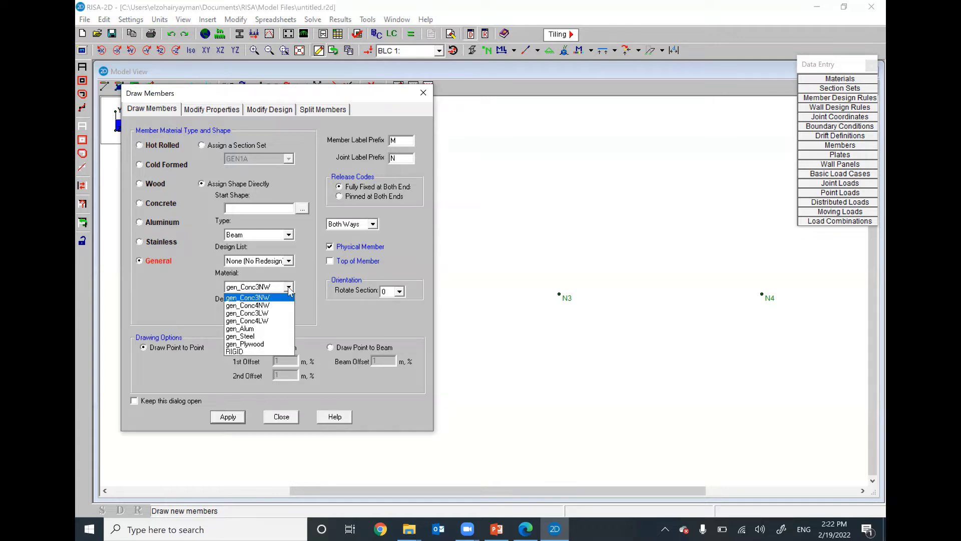
{"action": "left_click", "coordinate": [278, 330]}
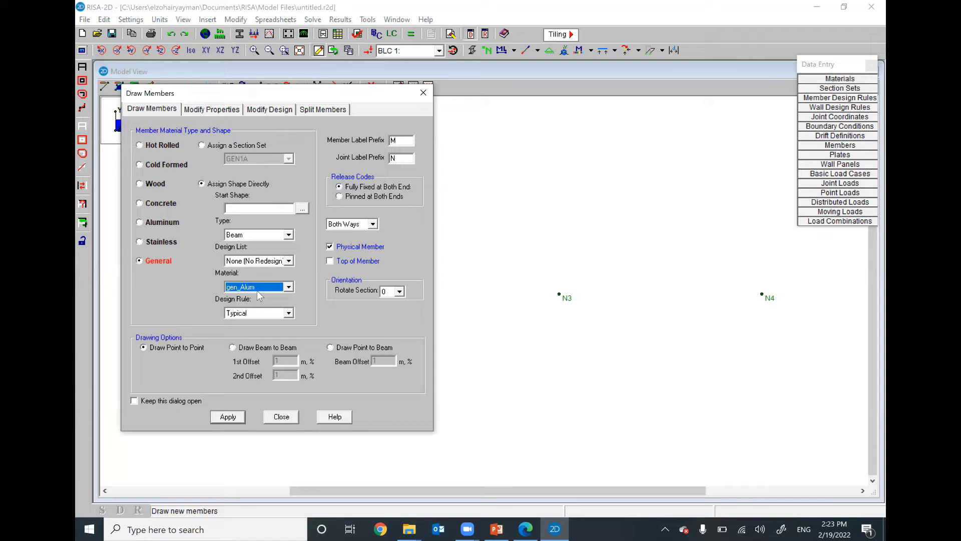
Define a rectangular start shape 400 deep and 150 wide, then view the section in the problem PDF.
{"action": "left_click", "coordinate": [301, 210]}
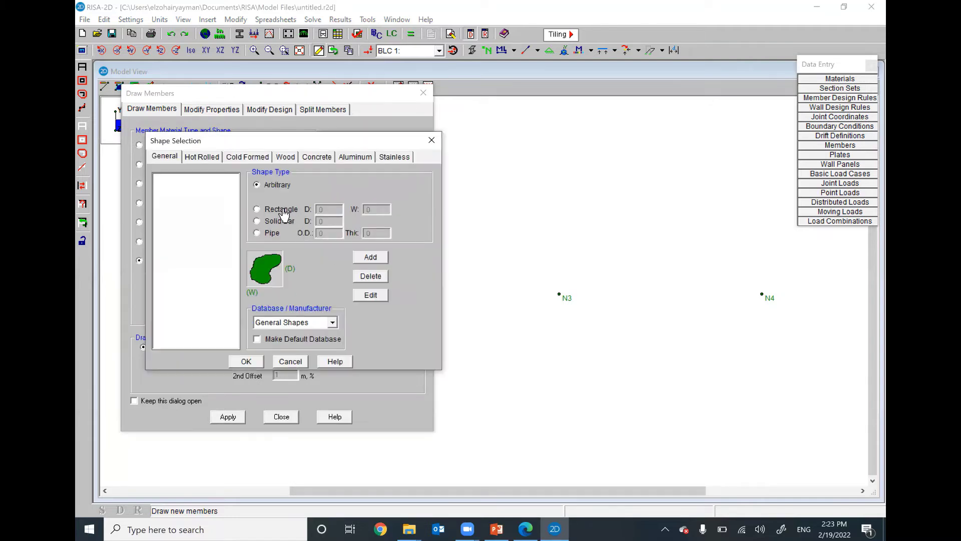
{"action": "left_click", "coordinate": [279, 211]}
{"action": "left_click_drag", "start_coordinate": [328, 208], "coordinate": [315, 210]}
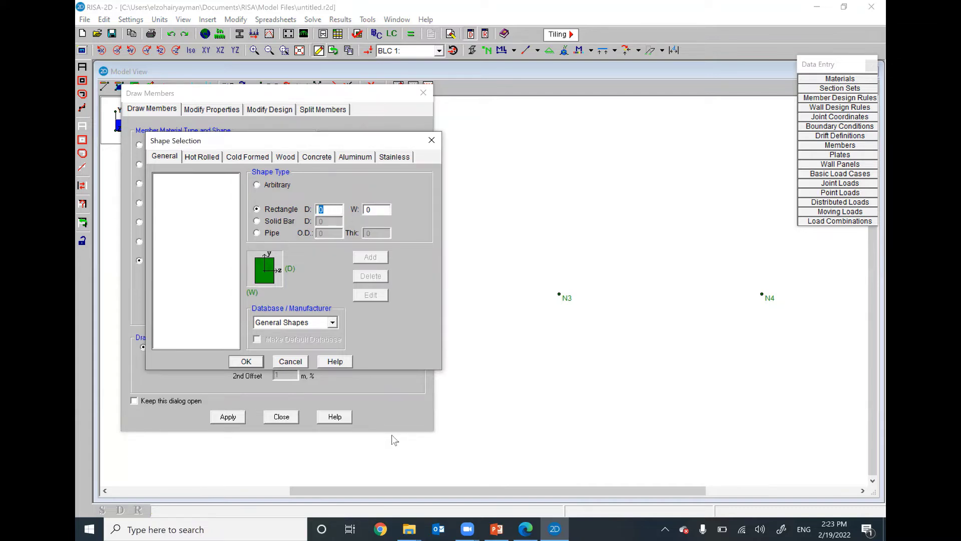
{"action": "type", "text": "400"}
{"action": "left_click_drag", "start_coordinate": [373, 210], "coordinate": [365, 210]}
{"action": "type", "text": "15"}
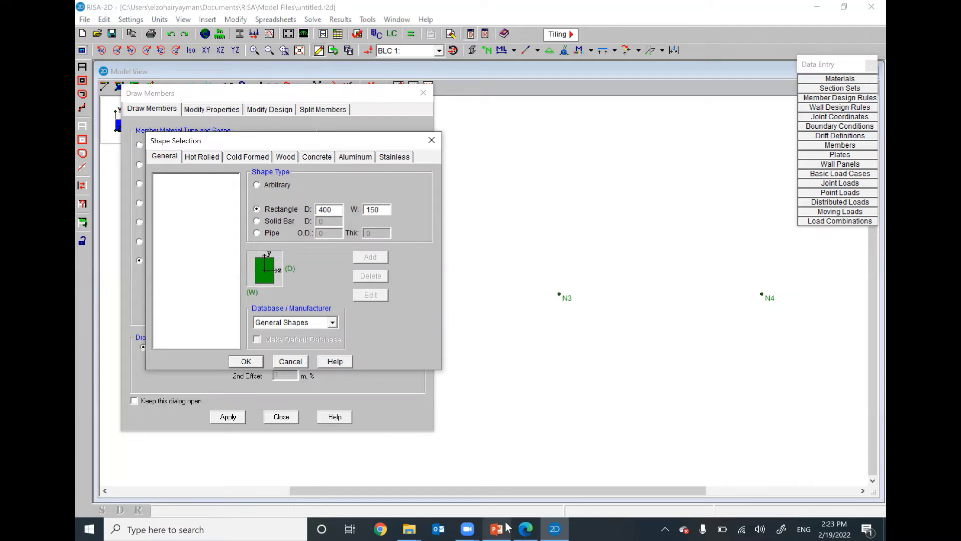
{"action": "left_click", "coordinate": [525, 529]}
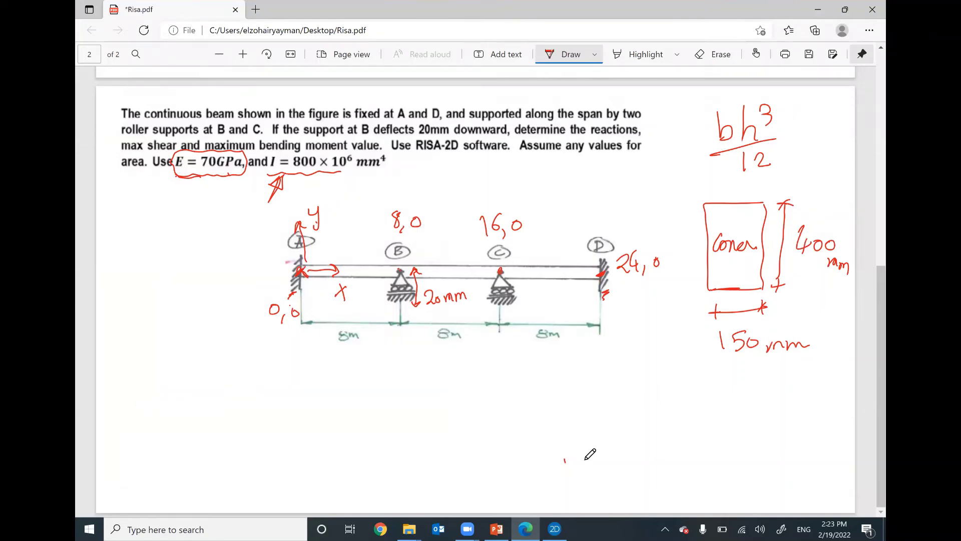
Return to RISA-2D's shape selection holding the 400 × 150 rectangle.
{"action": "left_click", "coordinate": [554, 529]}
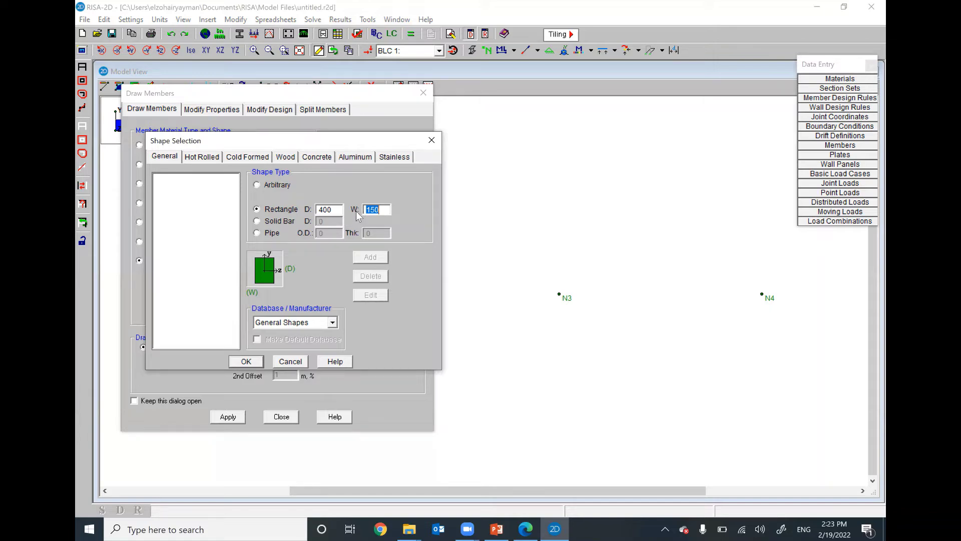
Accept the RE400X150 section and draw beam members chaining joints N1, N2, N3 and N4.
{"action": "left_click", "coordinate": [246, 361]}
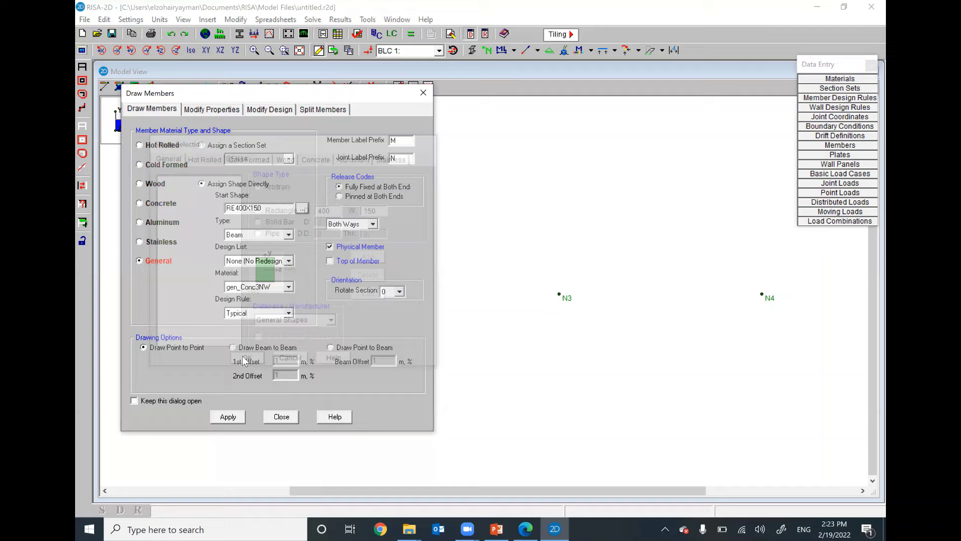
{"action": "left_click", "coordinate": [228, 417]}
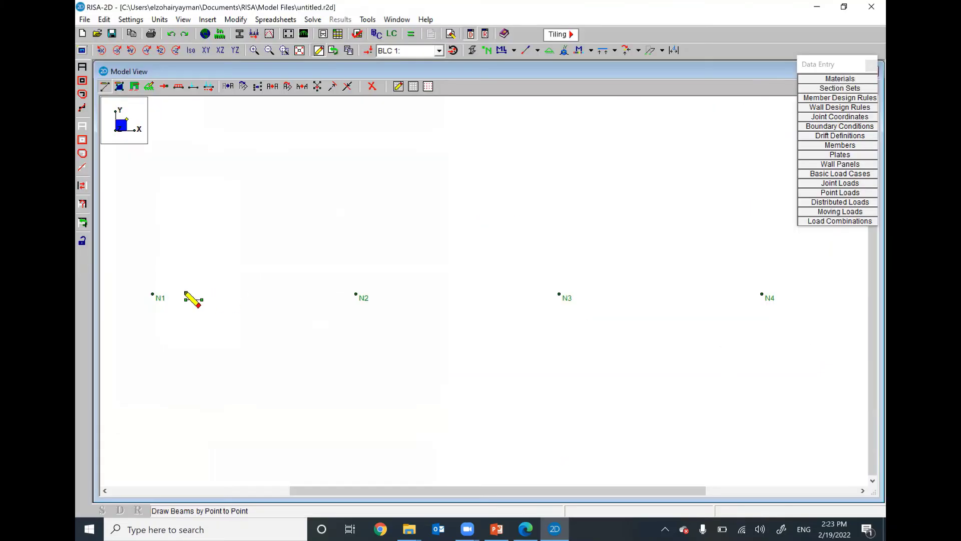
{"action": "left_click", "coordinate": [152, 294]}
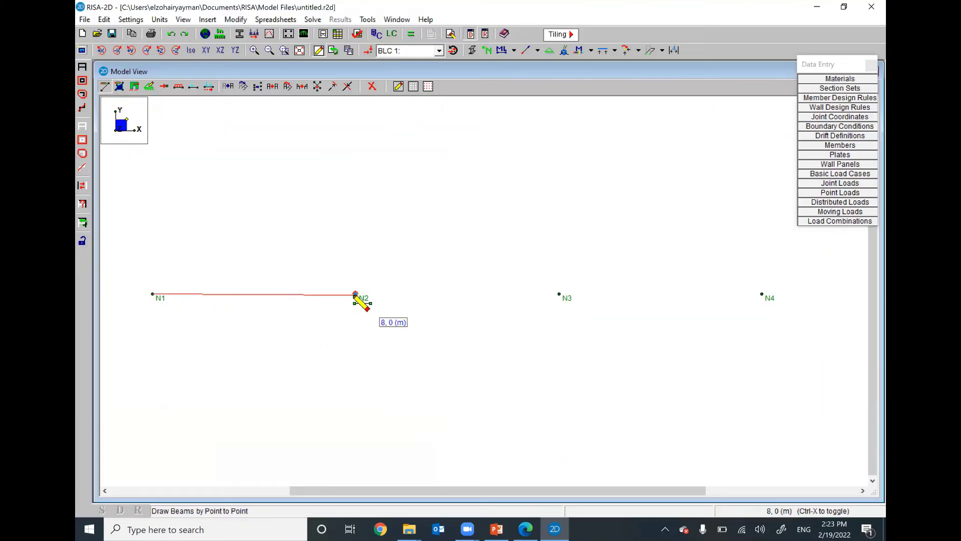
{"action": "left_click", "coordinate": [355, 294]}
{"action": "left_click", "coordinate": [560, 295]}
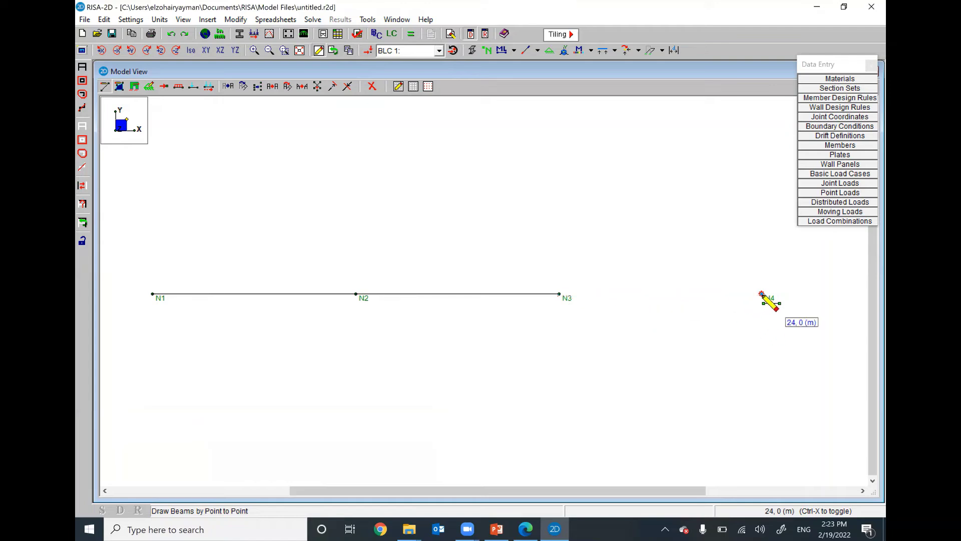
{"action": "left_click", "coordinate": [762, 295]}
{"action": "right_click", "coordinate": [699, 395]}
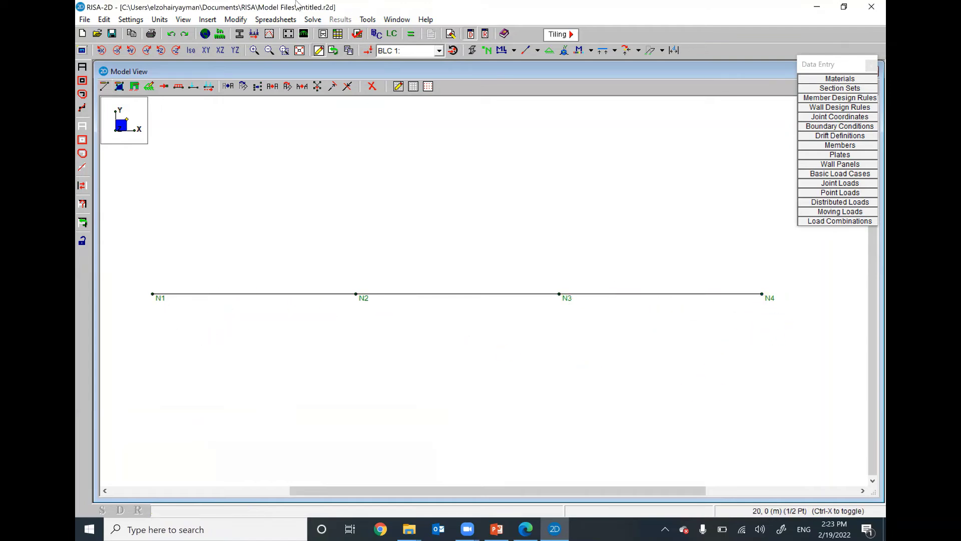
{"action": "left_click", "coordinate": [207, 19]}
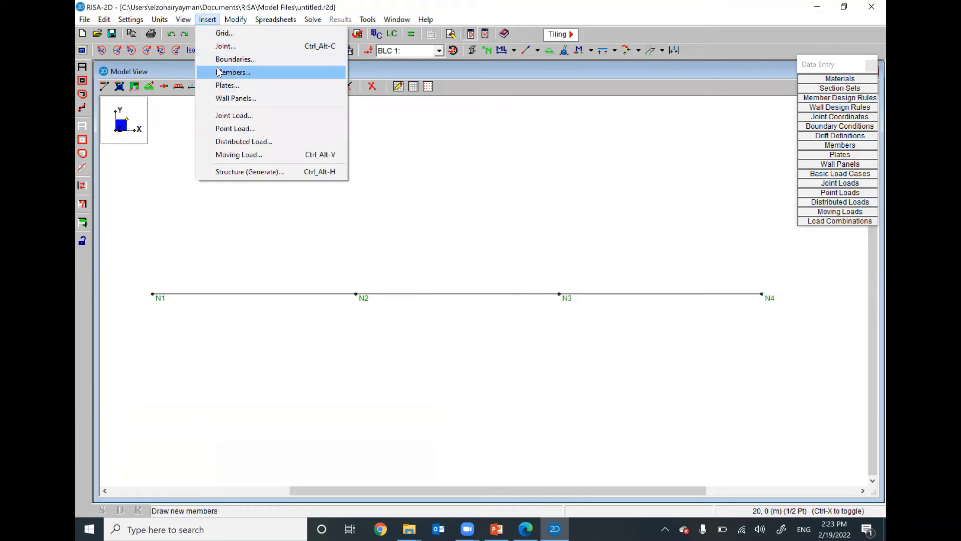
Apply fully fixed supports at beam-end joints N1 and N4.
{"action": "left_click", "coordinate": [235, 59]}
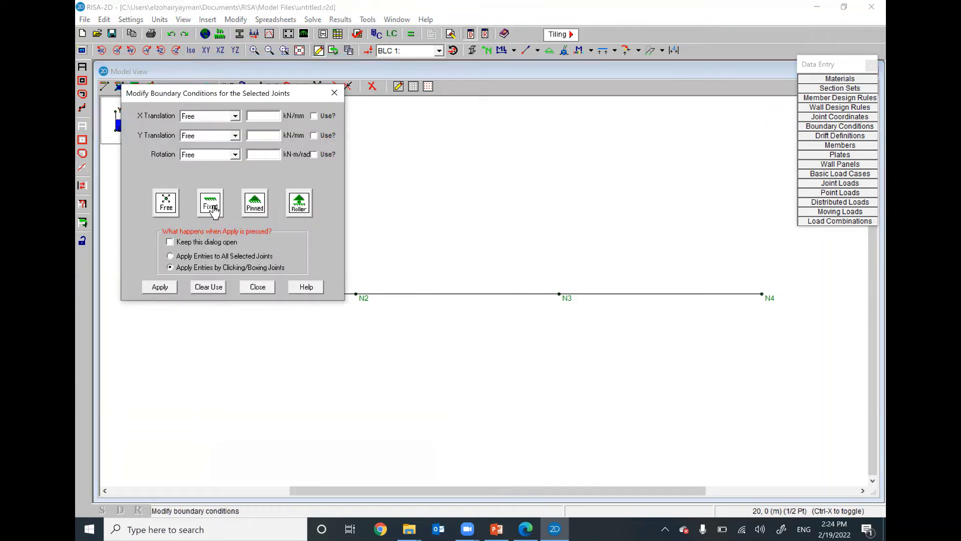
{"action": "left_click", "coordinate": [213, 208]}
{"action": "left_click", "coordinate": [159, 286]}
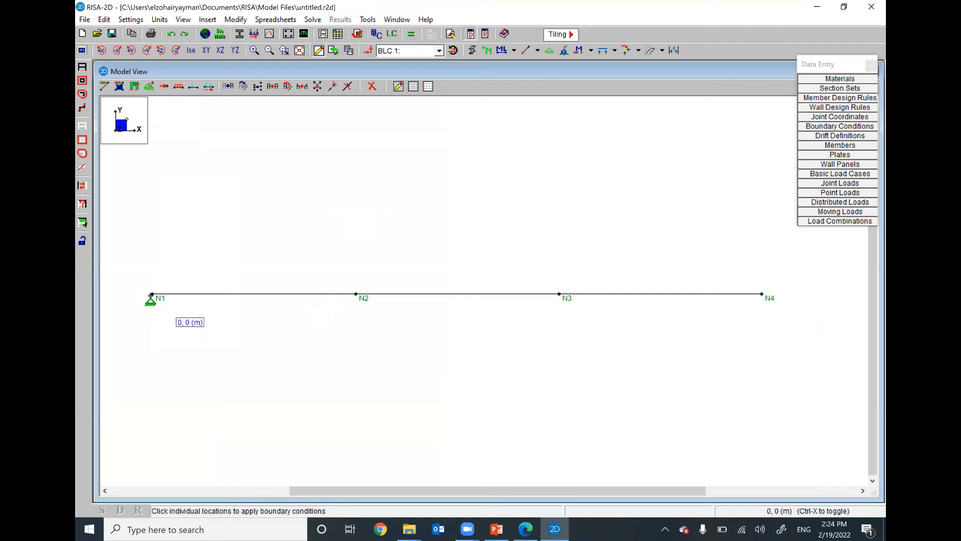
{"action": "left_click", "coordinate": [151, 295]}
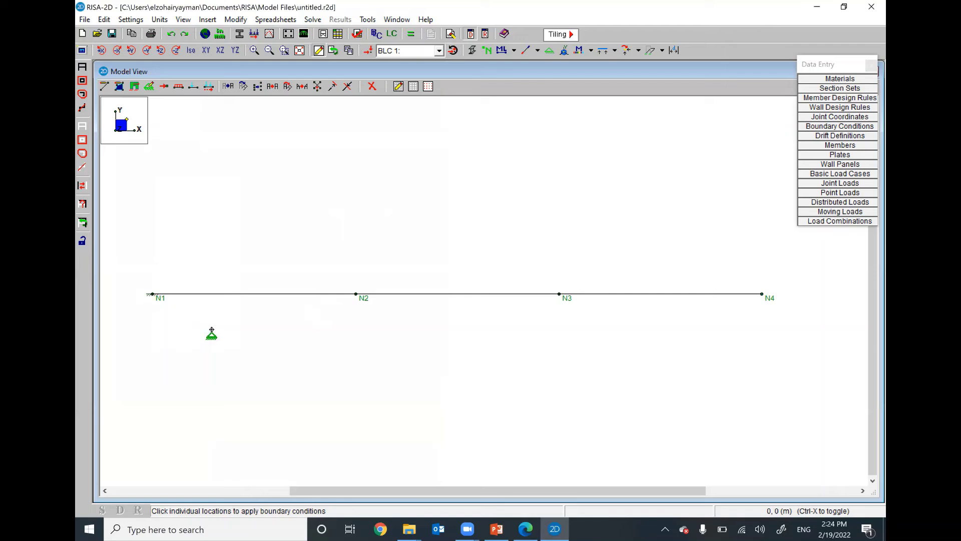
{"action": "left_click", "coordinate": [762, 295]}
{"action": "right_click", "coordinate": [741, 367]}
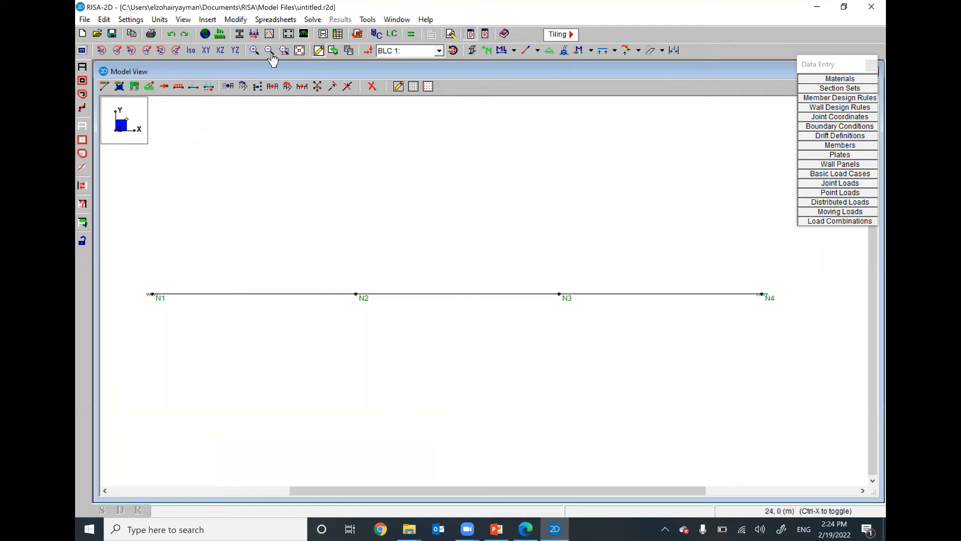
Add roller supports at joints N2 and N3 and compare against the problem sheet.
{"action": "left_click", "coordinate": [207, 20]}
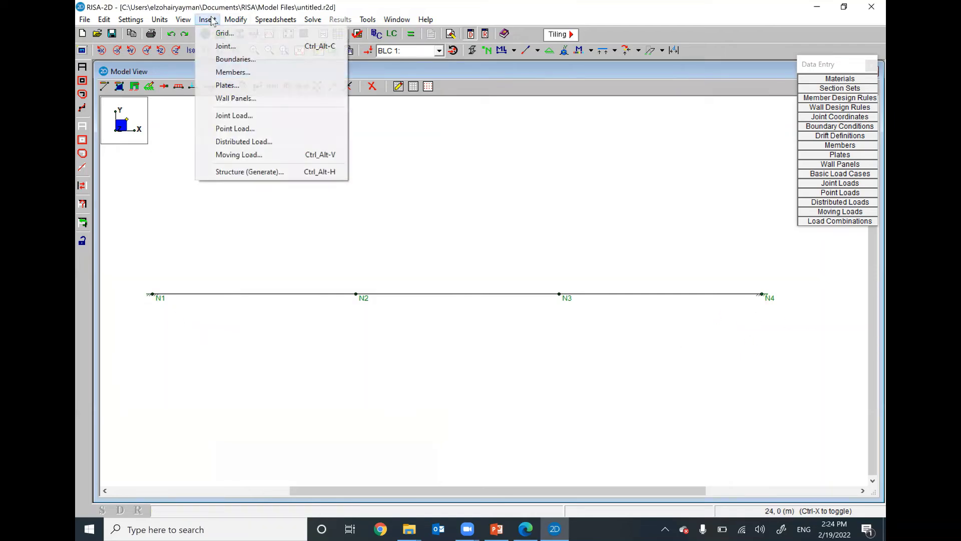
{"action": "left_click", "coordinate": [233, 59]}
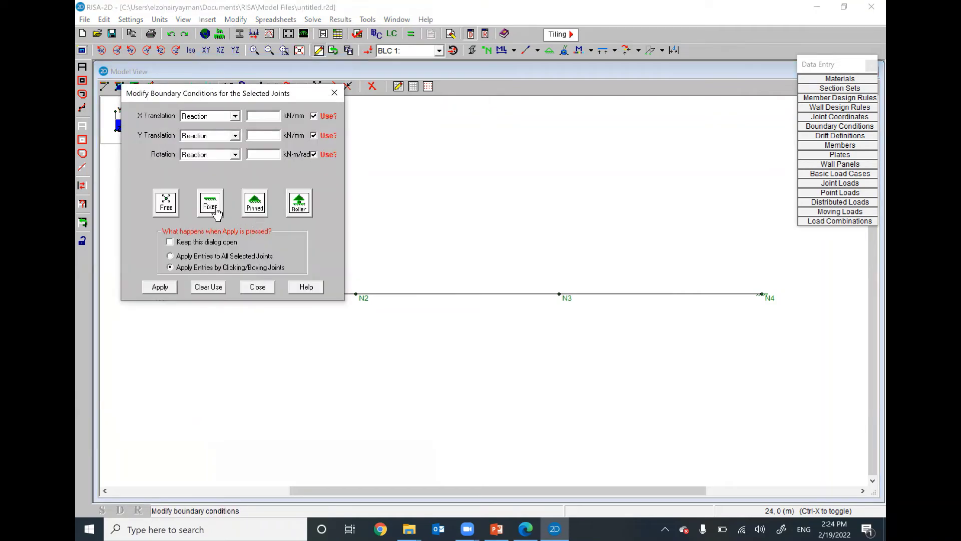
{"action": "left_click", "coordinate": [299, 204]}
{"action": "left_click", "coordinate": [165, 290]}
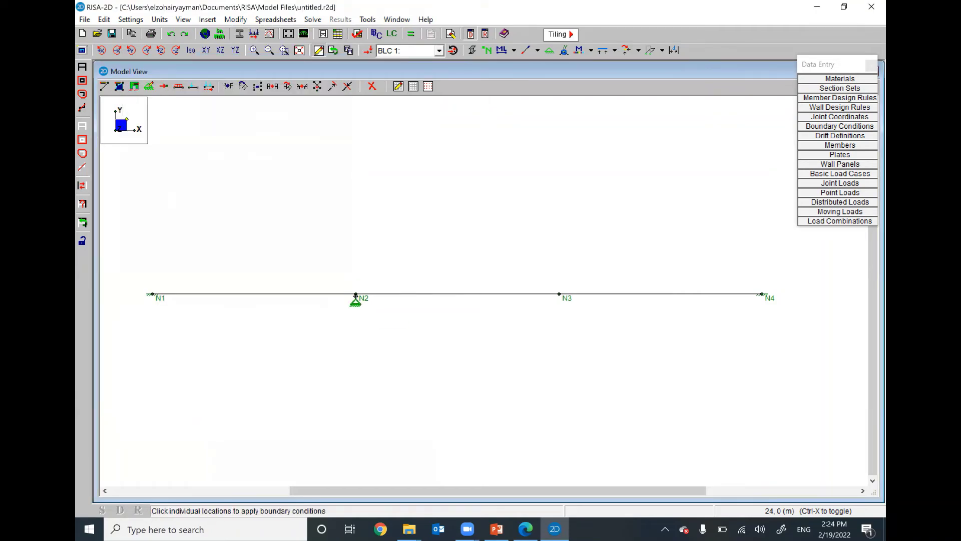
{"action": "left_click", "coordinate": [356, 294]}
{"action": "left_click", "coordinate": [559, 295]}
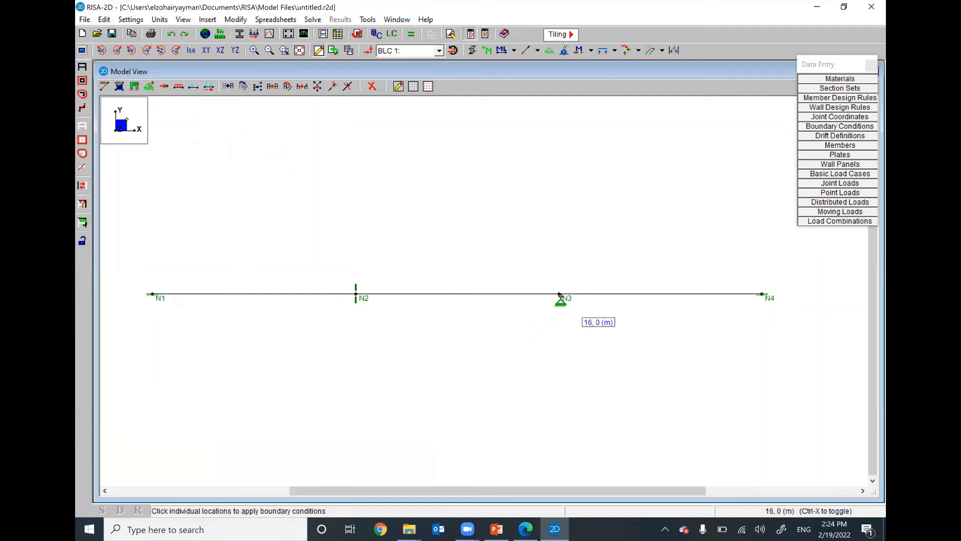
{"action": "right_click", "coordinate": [514, 362]}
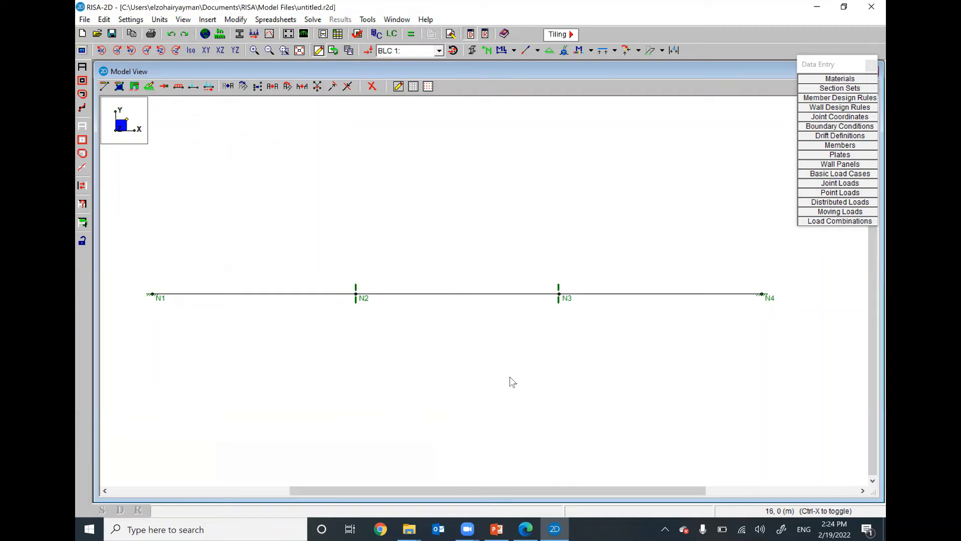
{"action": "left_click", "coordinate": [527, 526]}
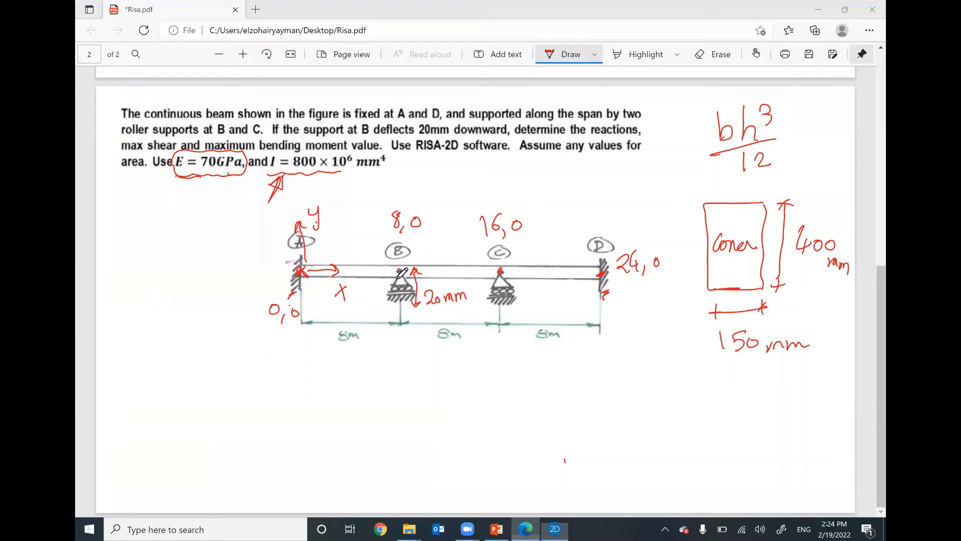
{"action": "left_click", "coordinate": [555, 529]}
Set up a −20 mm Y-direction enforced displacement joint load in load case 1.
{"action": "left_click", "coordinate": [207, 20]}
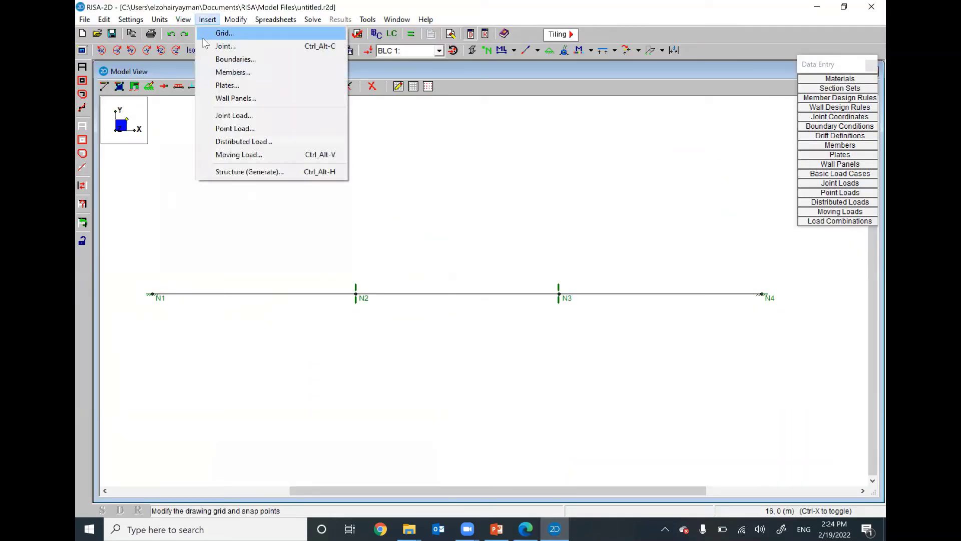
{"action": "left_click", "coordinate": [221, 117]}
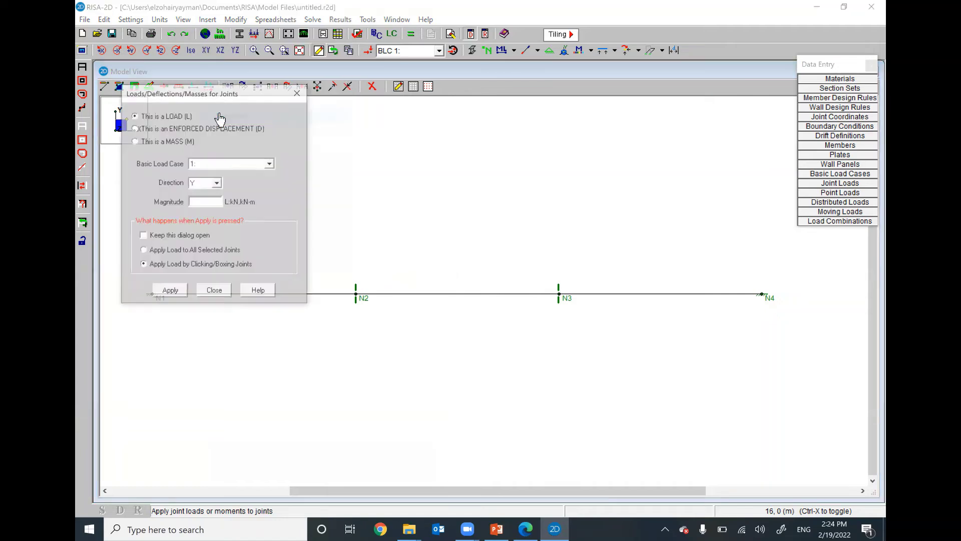
{"action": "left_click", "coordinate": [135, 129]}
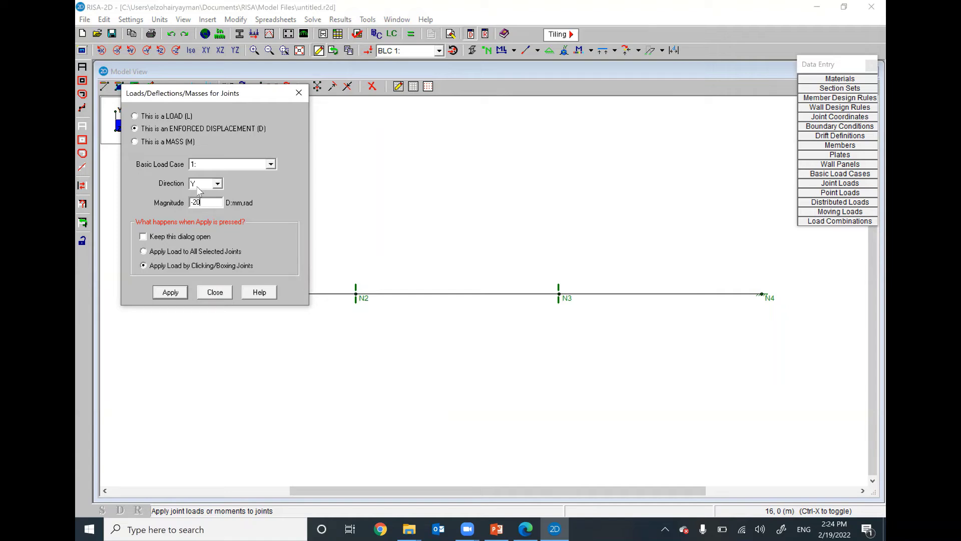
{"action": "left_click", "coordinate": [170, 292]}
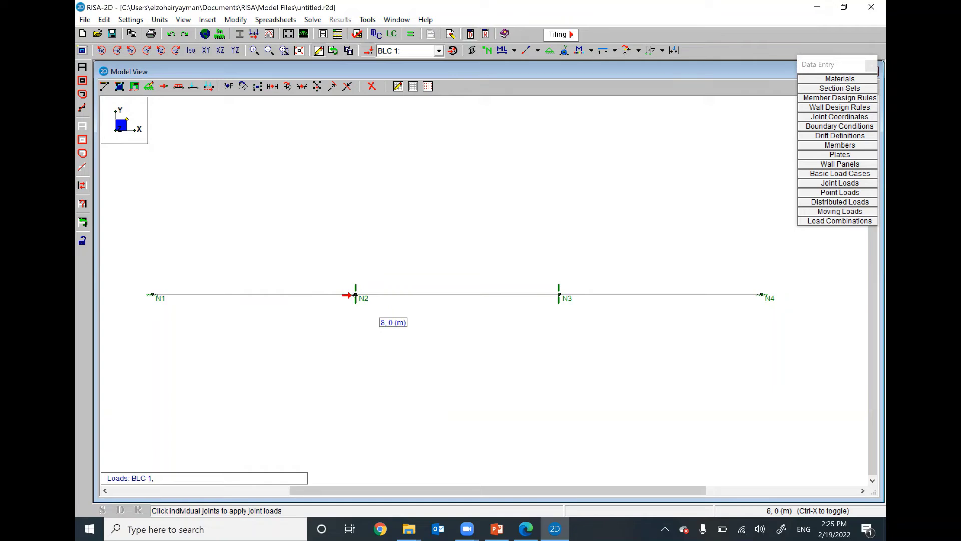
{"action": "right_click", "coordinate": [325, 321]}
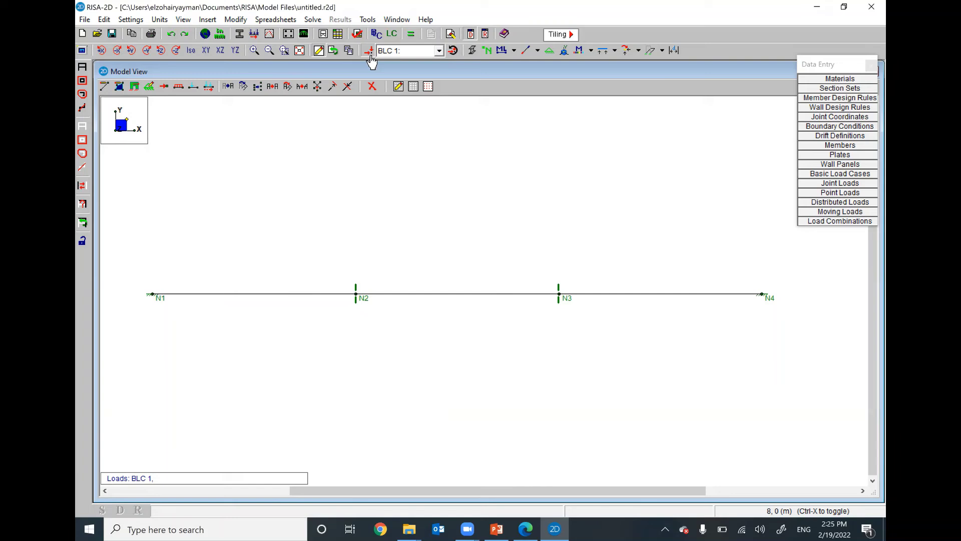
{"action": "left_click", "coordinate": [192, 52]}
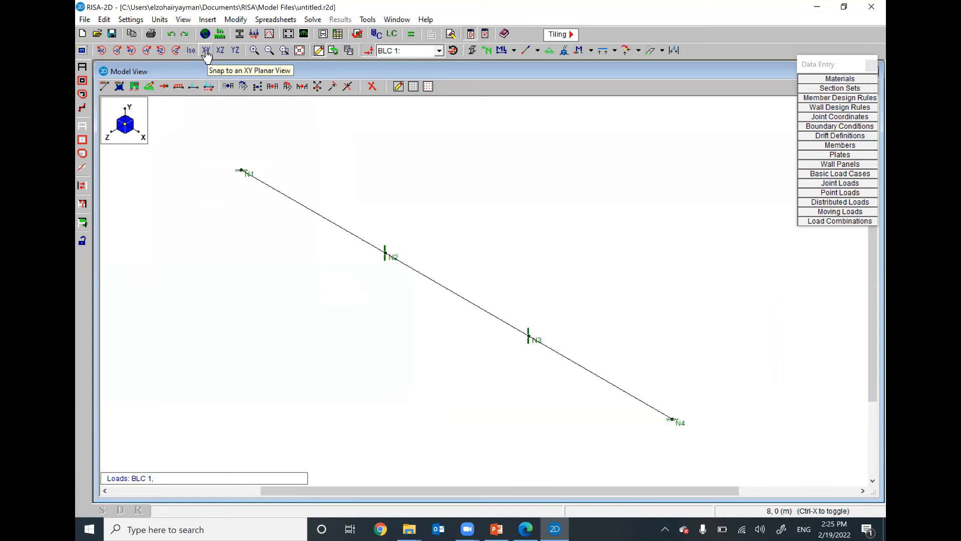
{"action": "left_click", "coordinate": [206, 51]}
Reopen the joint load settings and confirm the enforced displacement for assigning to joints.
{"action": "left_click", "coordinate": [207, 19]}
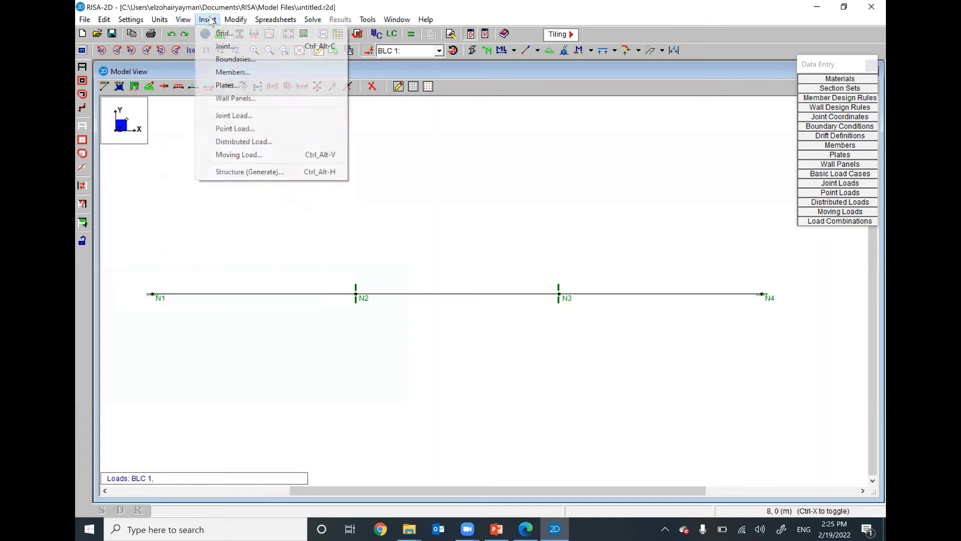
{"action": "left_click", "coordinate": [232, 116]}
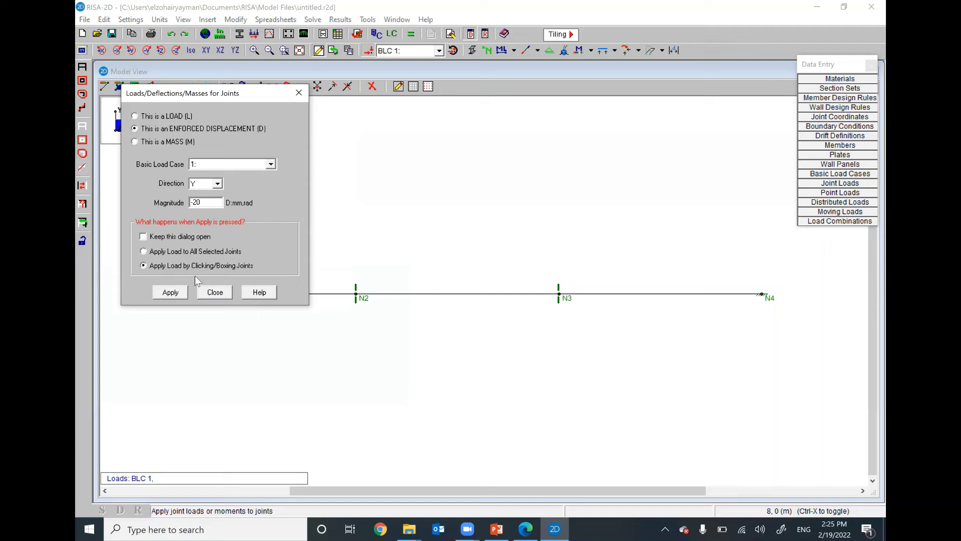
{"action": "left_click", "coordinate": [170, 291]}
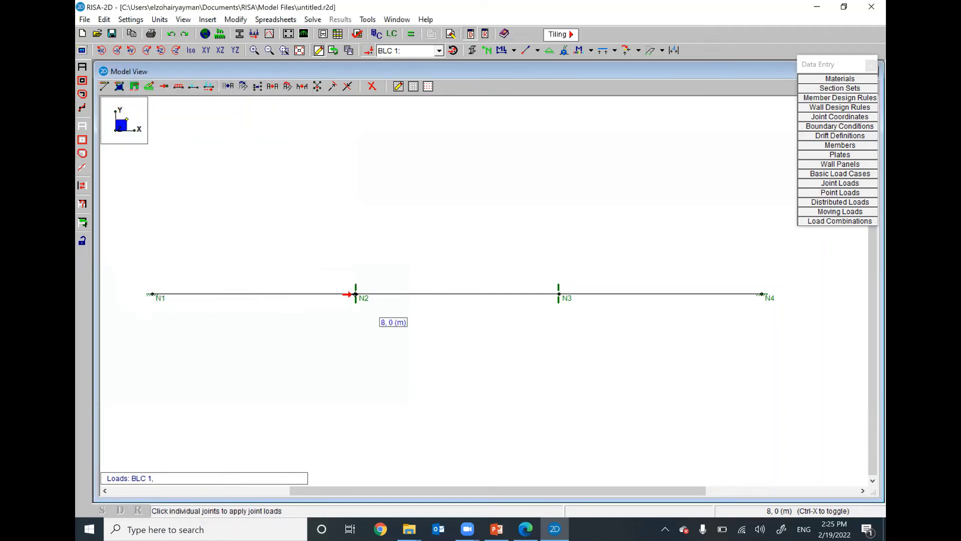
{"action": "right_click", "coordinate": [350, 349]}
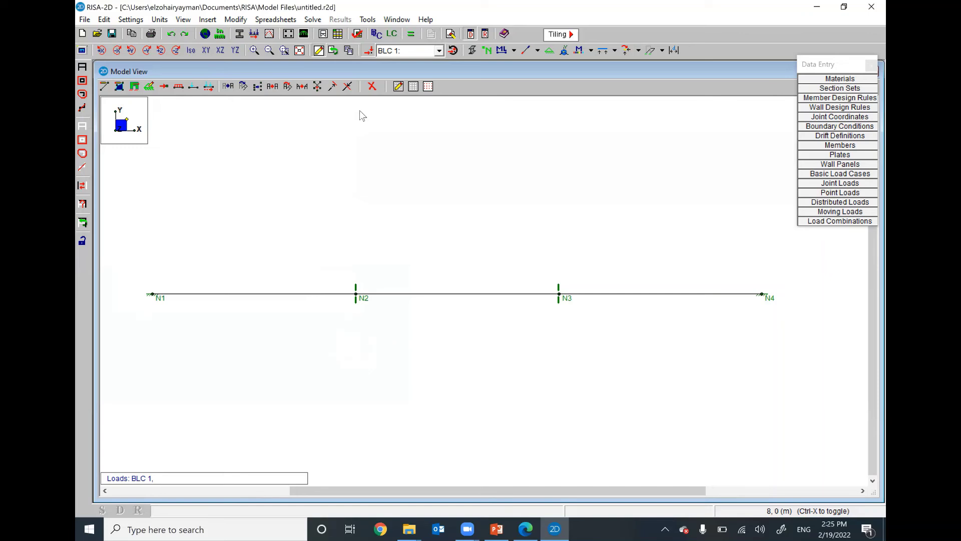
{"action": "left_click", "coordinate": [275, 19]}
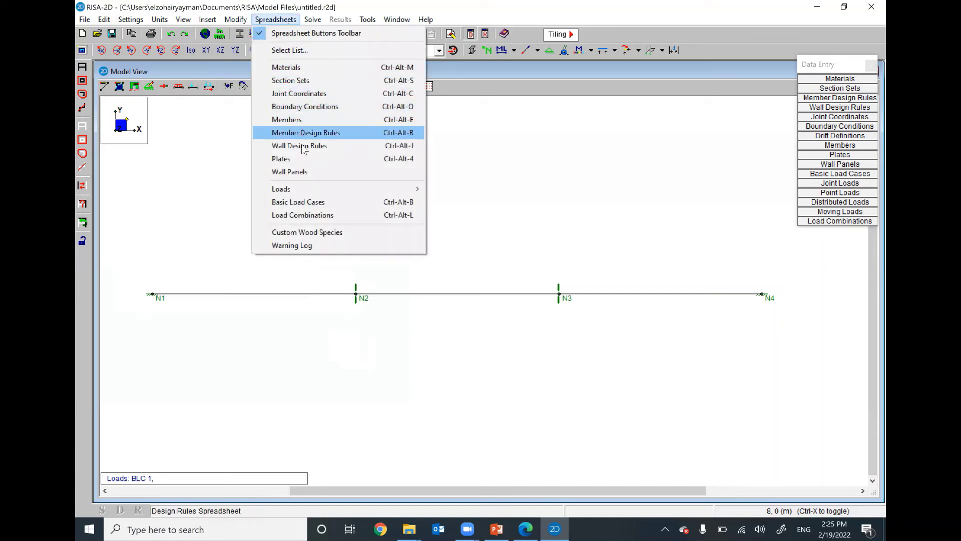
Make load combination 1 use basic load case 1 with factor 1, deleting the extra row.
{"action": "left_click", "coordinate": [309, 212]}
{"action": "left_click", "coordinate": [313, 208]}
{"action": "left_click", "coordinate": [309, 208]}
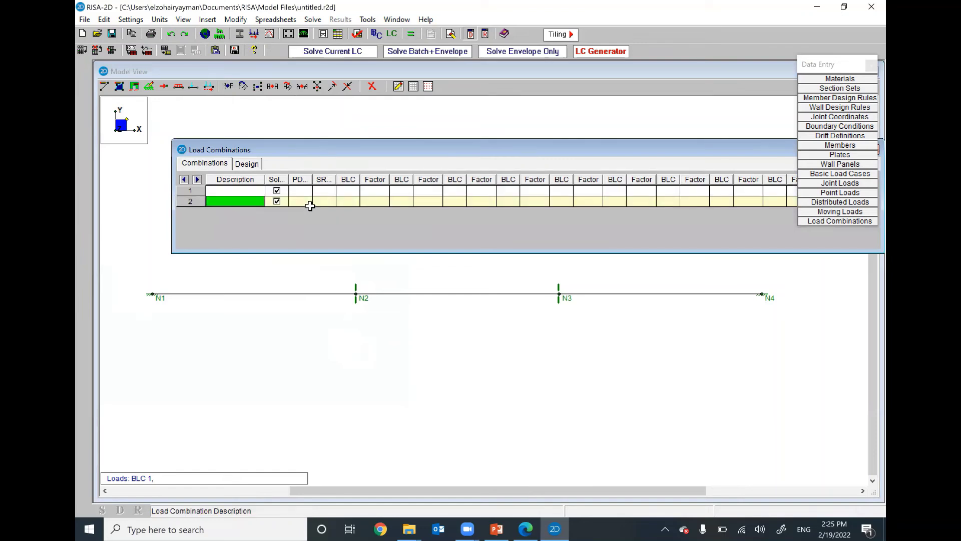
{"action": "right_click", "coordinate": [196, 202]}
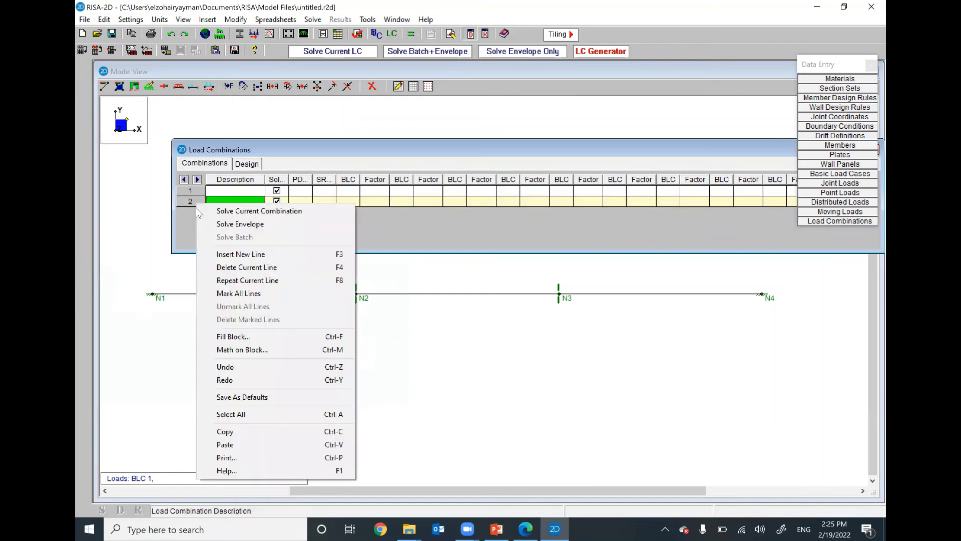
{"action": "left_click", "coordinate": [206, 267]}
{"action": "left_click", "coordinate": [348, 191]}
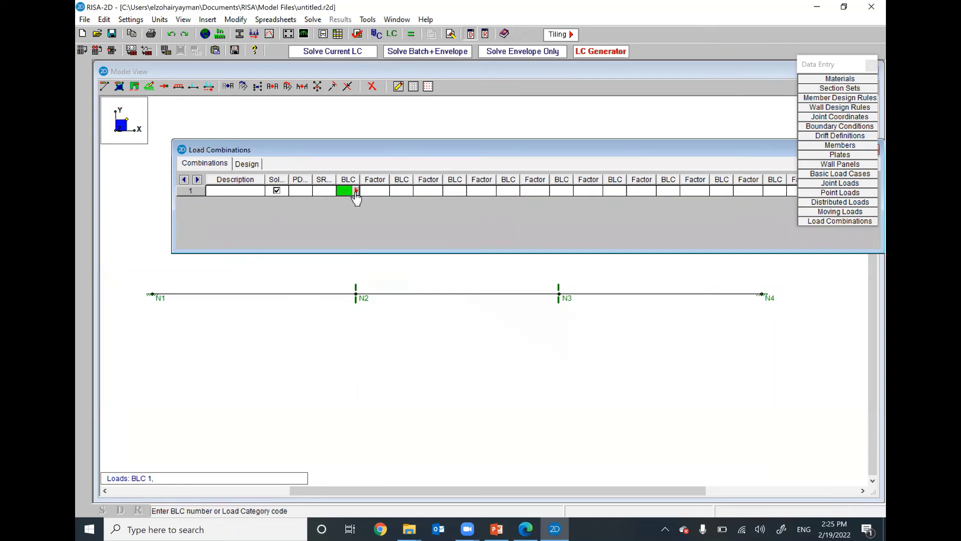
{"action": "left_click", "coordinate": [356, 191]}
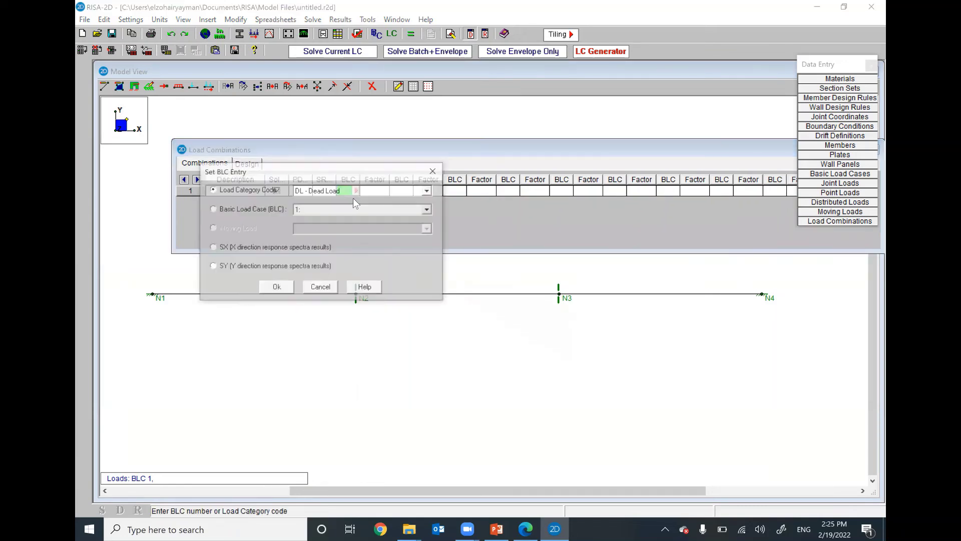
{"action": "left_click", "coordinate": [282, 289]}
{"action": "left_click", "coordinate": [378, 192]}
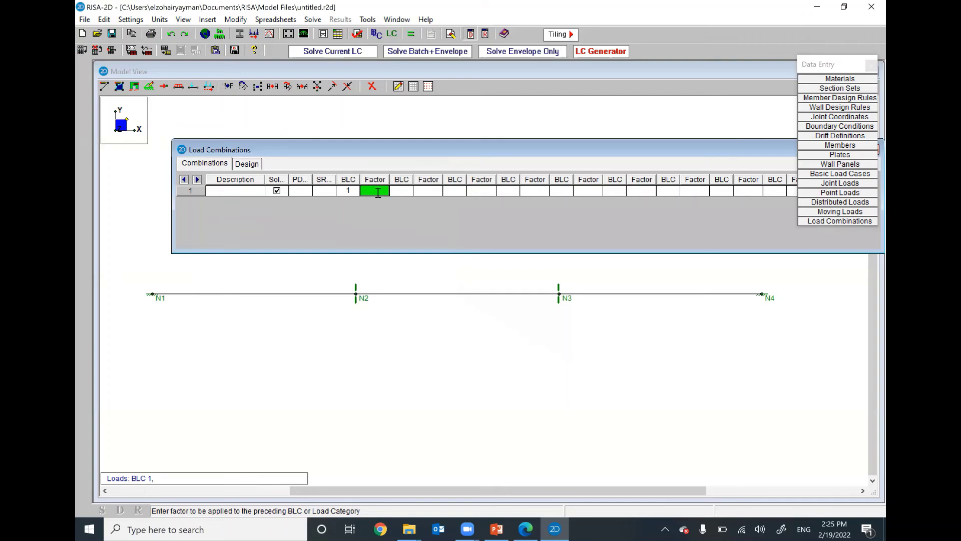
{"action": "type", "text": "1"}
{"action": "left_click_drag", "start_coordinate": [624, 149], "coordinate": [528, 174]}
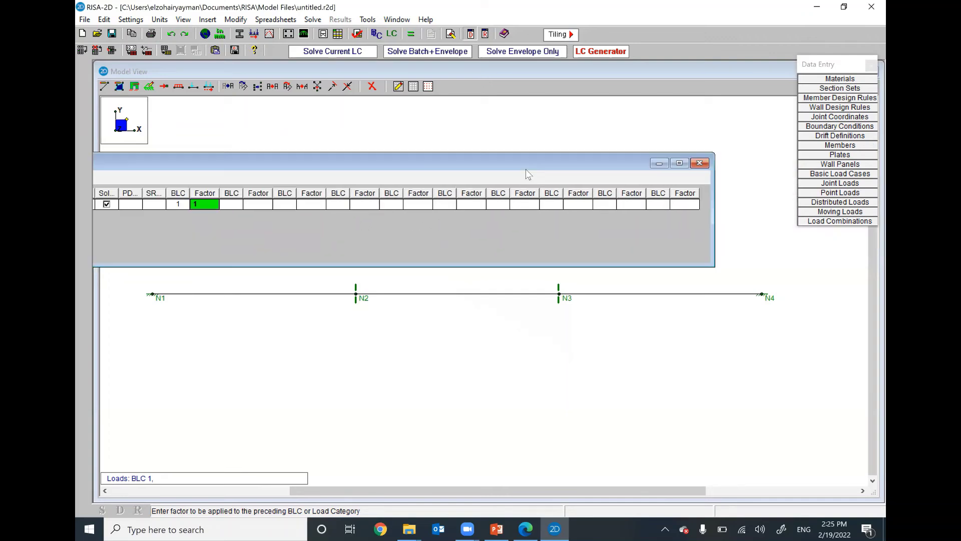
Solve the current load combination and display the beam's deflected shape for LC 1.
{"action": "left_click", "coordinate": [700, 163]}
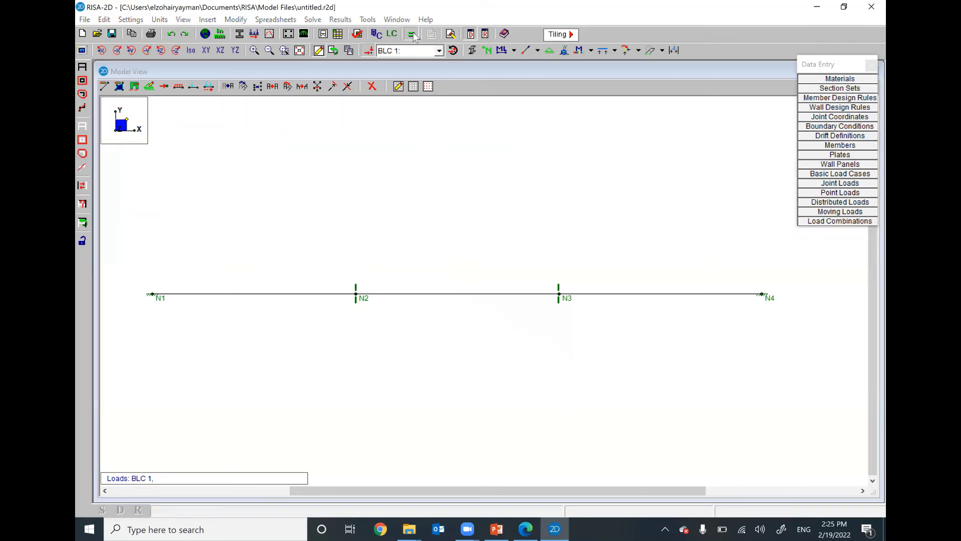
{"action": "left_click", "coordinate": [412, 34]}
{"action": "left_click", "coordinate": [437, 327]}
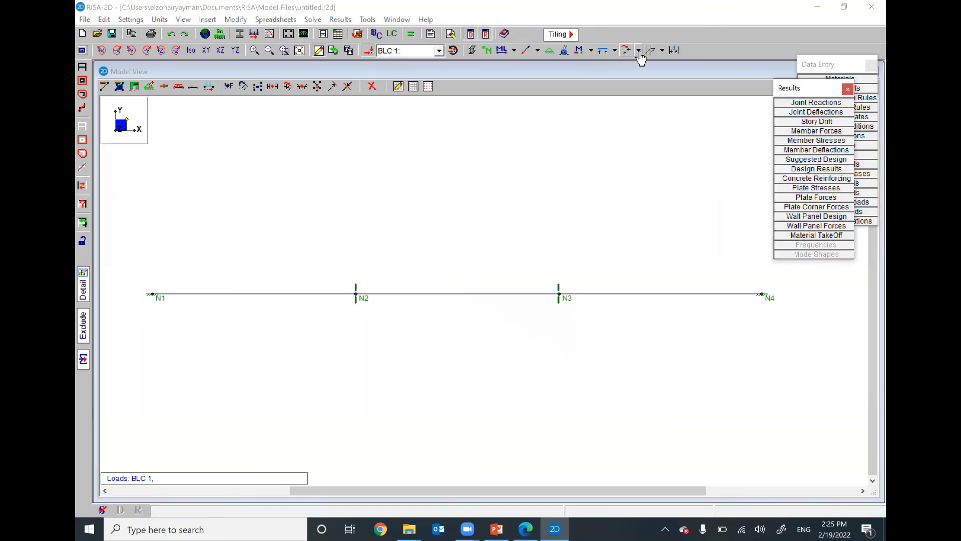
{"action": "left_click", "coordinate": [662, 51]}
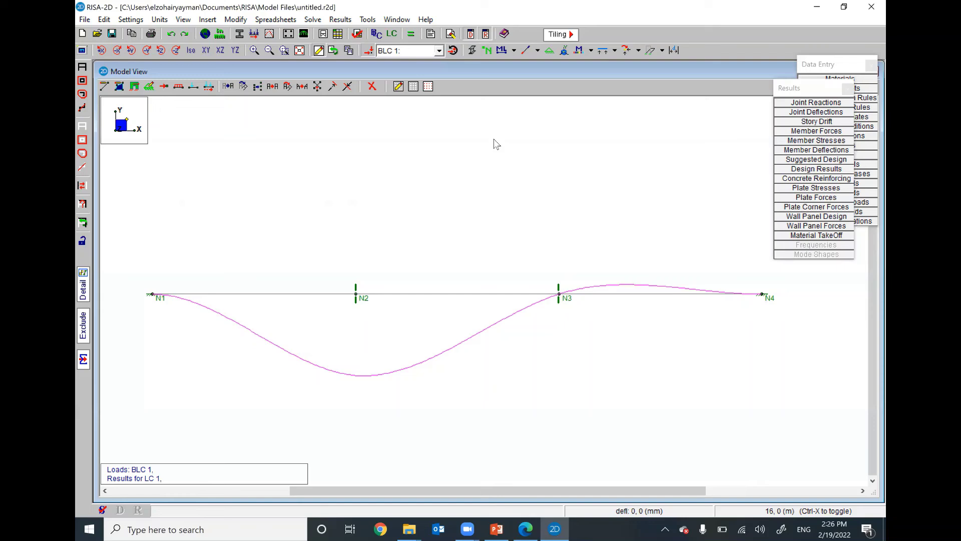
{"action": "left_click", "coordinate": [615, 51]}
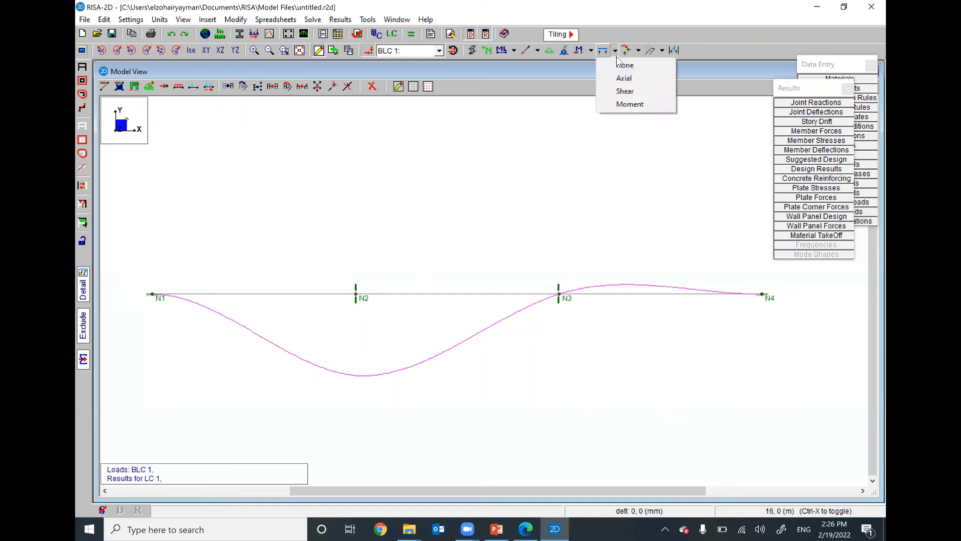
{"action": "left_click", "coordinate": [624, 78]}
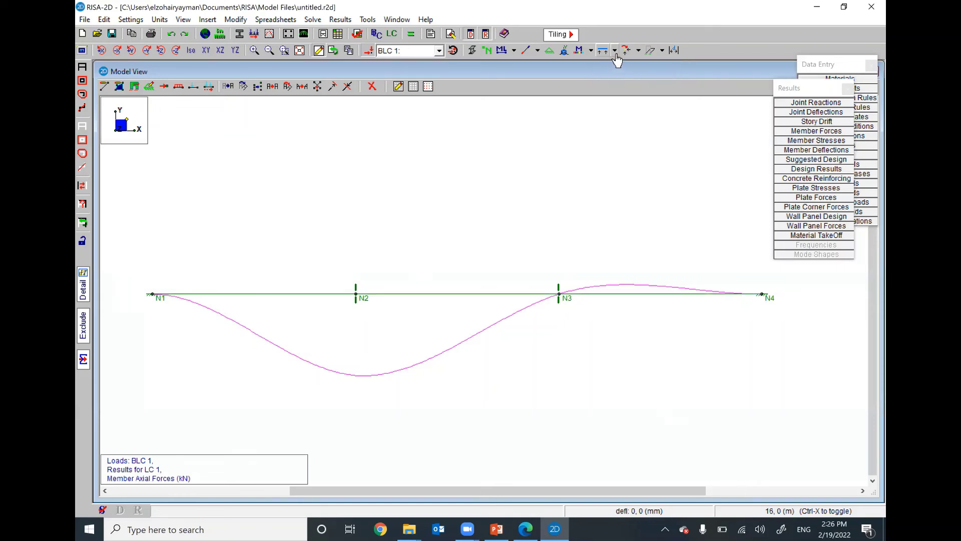
{"action": "left_click", "coordinate": [615, 51]}
{"action": "left_click", "coordinate": [624, 91]}
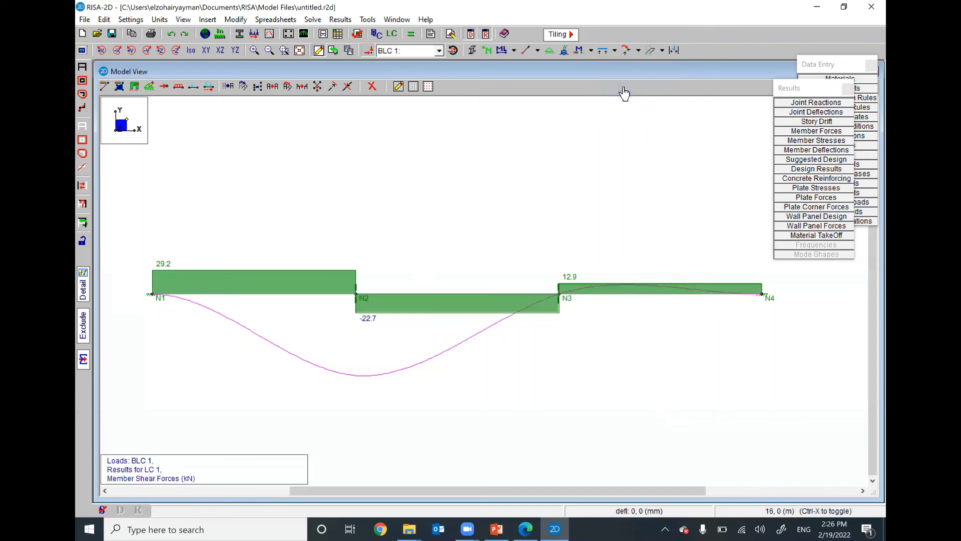
{"action": "left_click", "coordinate": [615, 51]}
{"action": "left_click", "coordinate": [624, 104]}
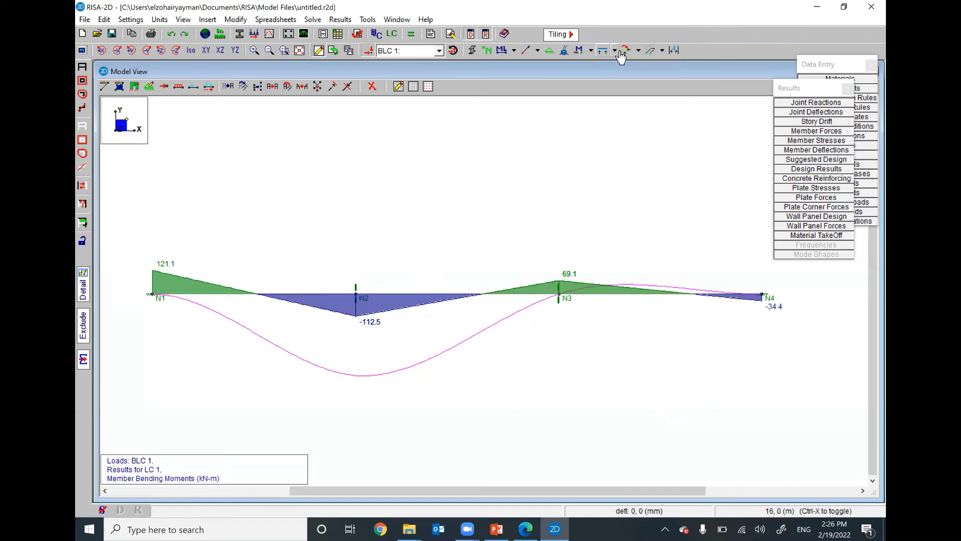
{"action": "left_click", "coordinate": [639, 50]}
{"action": "left_click", "coordinate": [635, 79]}
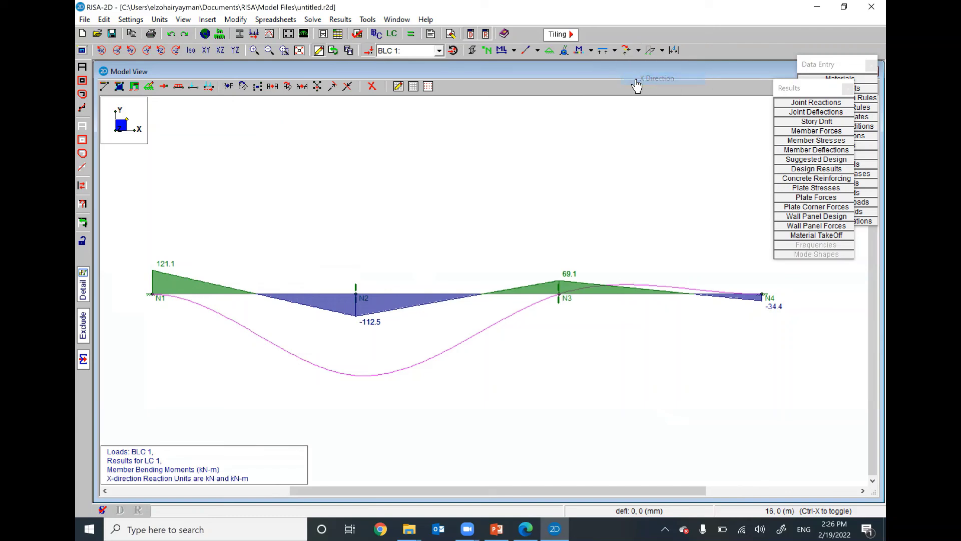
{"action": "left_click", "coordinate": [639, 50]}
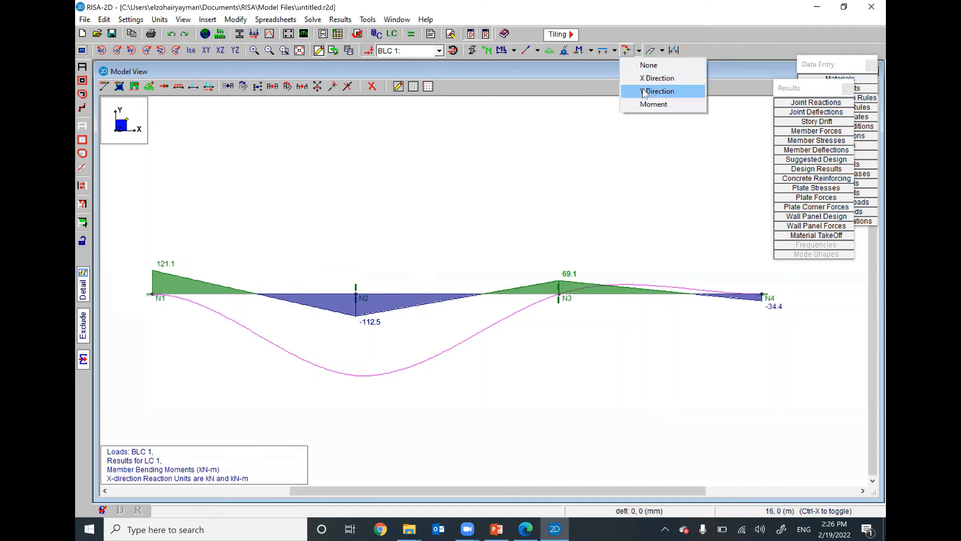
{"action": "left_click", "coordinate": [642, 90]}
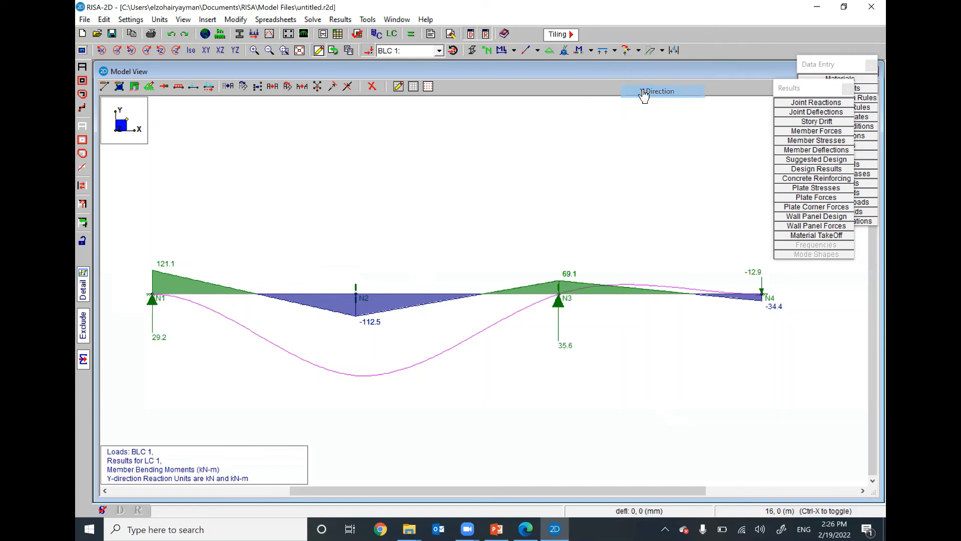
{"action": "left_click", "coordinate": [615, 50]}
{"action": "left_click", "coordinate": [623, 65]}
{"action": "left_click", "coordinate": [639, 50]}
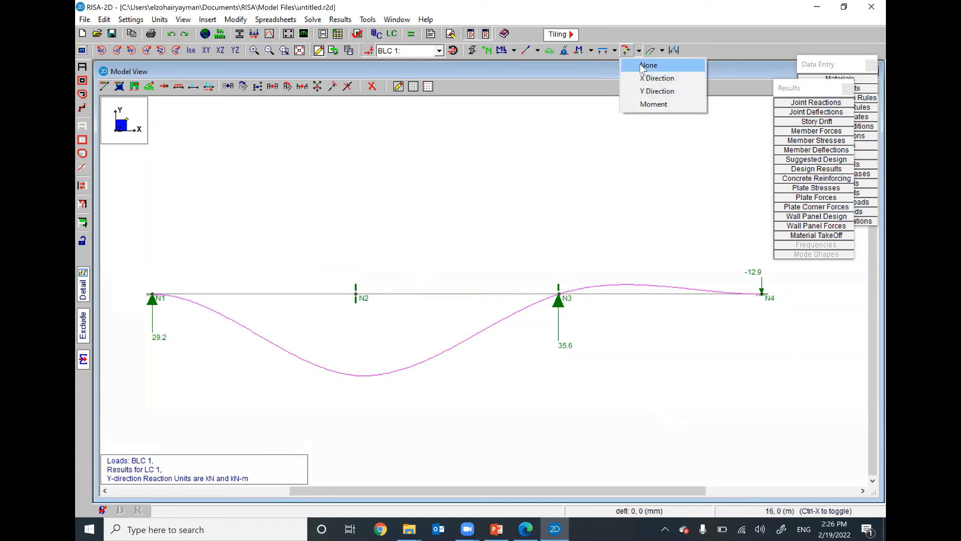
{"action": "left_click", "coordinate": [648, 66]}
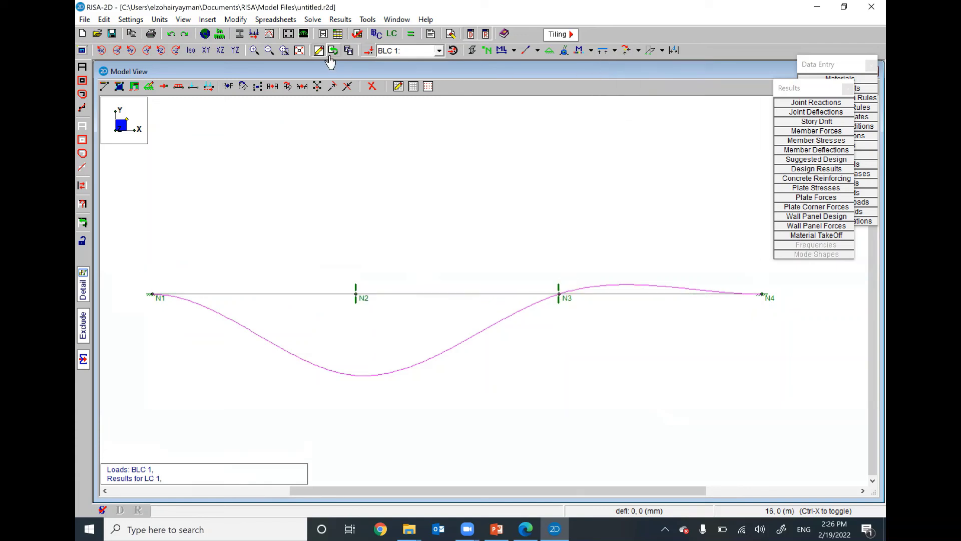
Clear the analysis results through the Joint Load command, then close the joint load settings.
{"action": "left_click", "coordinate": [211, 21]}
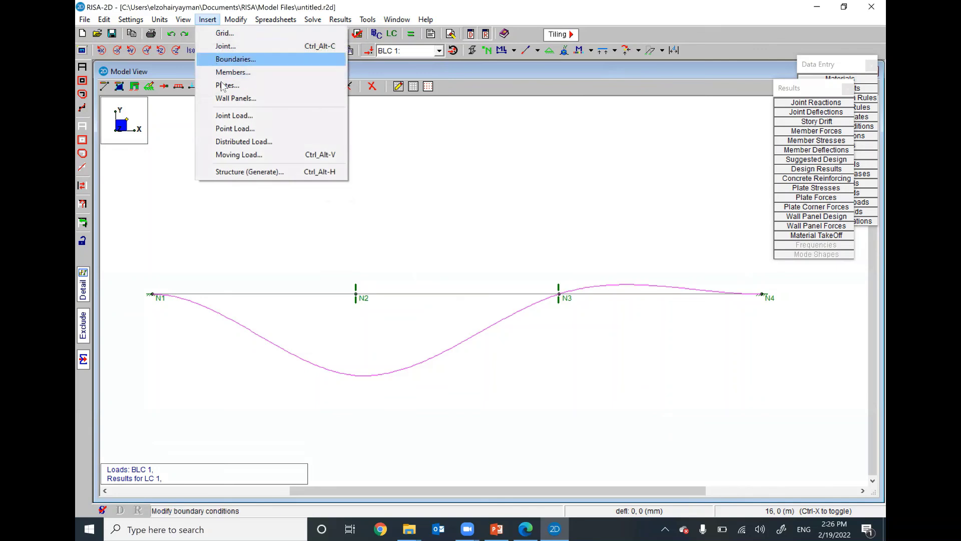
{"action": "left_click", "coordinate": [232, 116]}
{"action": "left_click", "coordinate": [356, 159]}
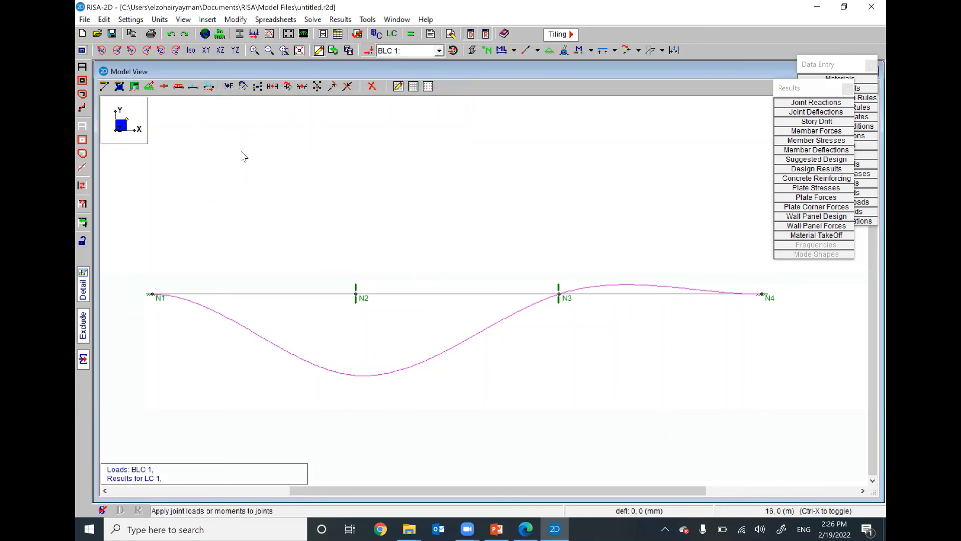
{"action": "left_click", "coordinate": [207, 21]}
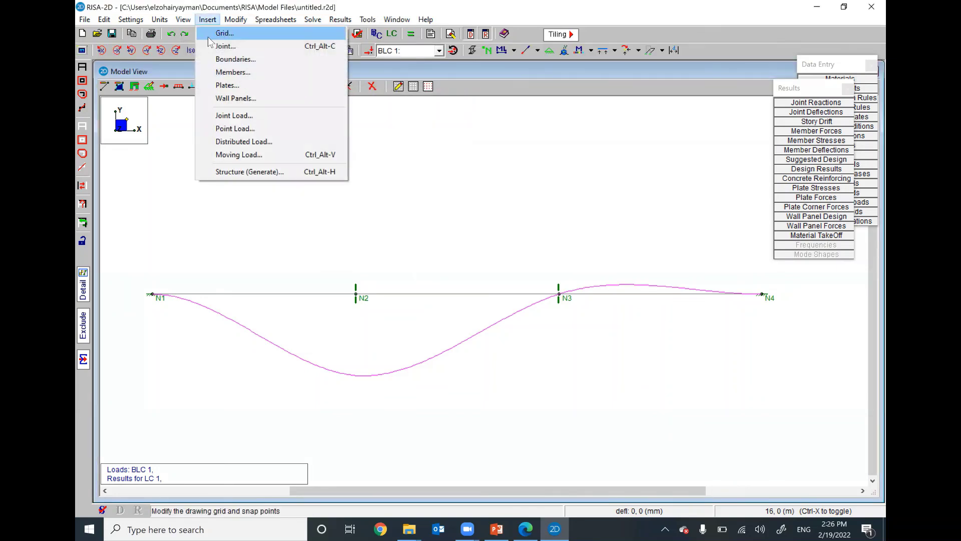
{"action": "left_click", "coordinate": [218, 115]}
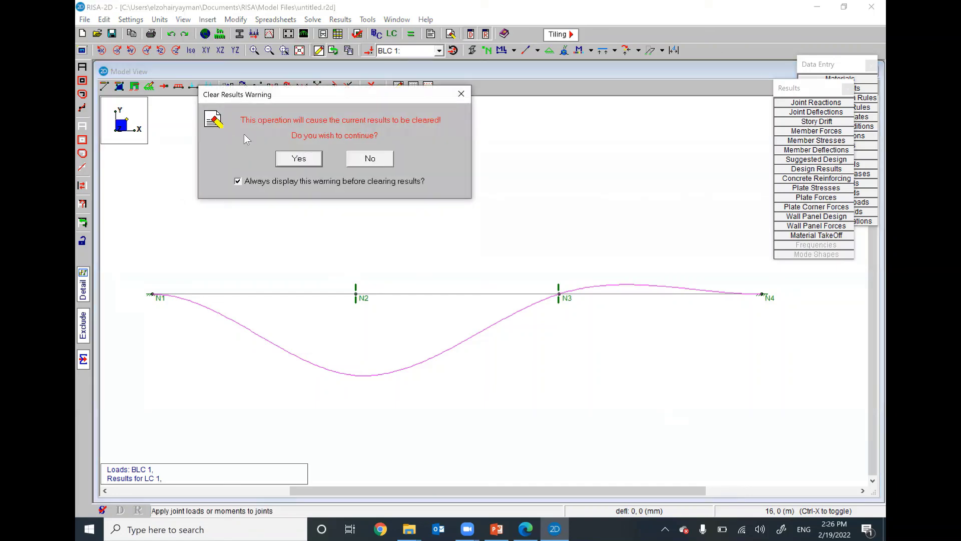
{"action": "left_click", "coordinate": [300, 158]}
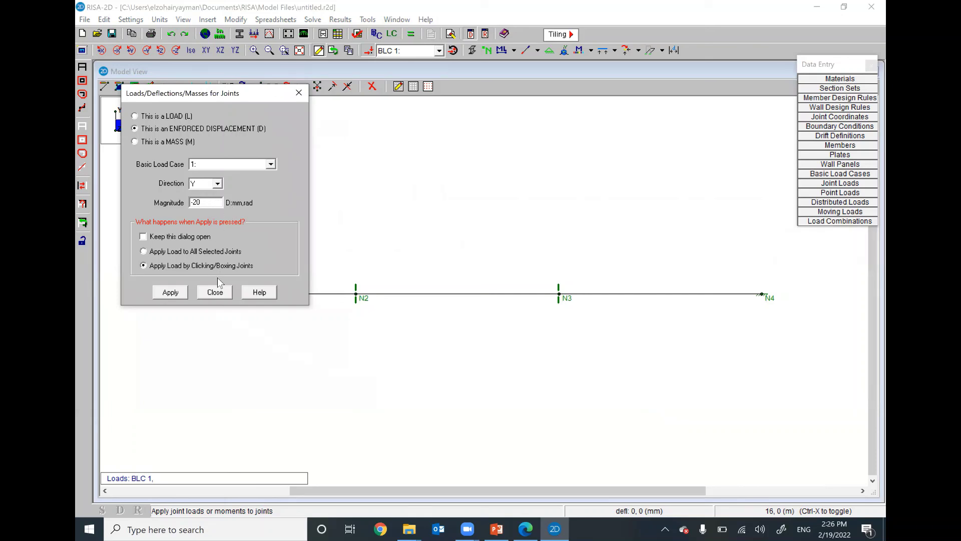
{"action": "left_click", "coordinate": [216, 293]}
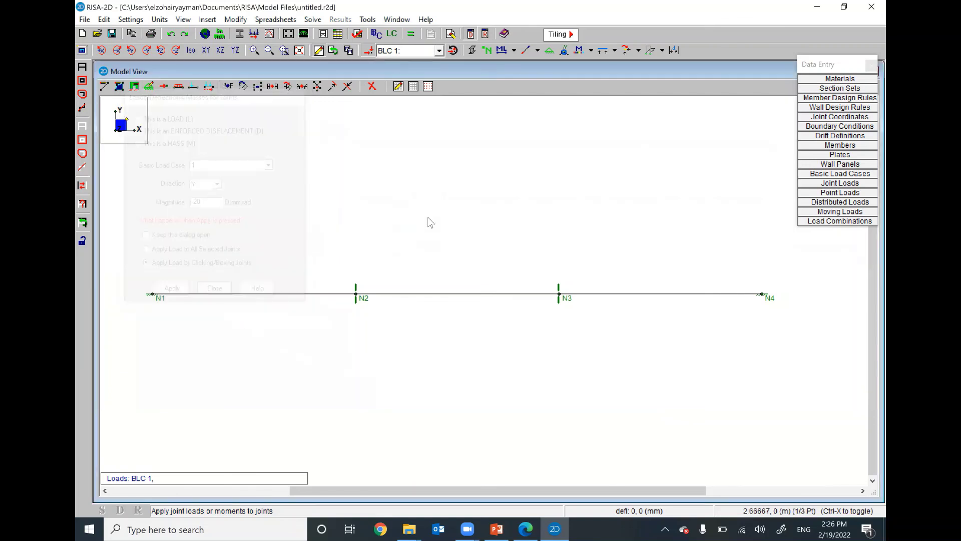
Open the General materials spreadsheet and select gen_Alum's density value.
{"action": "left_click", "coordinate": [275, 19]}
{"action": "left_click", "coordinate": [286, 68]}
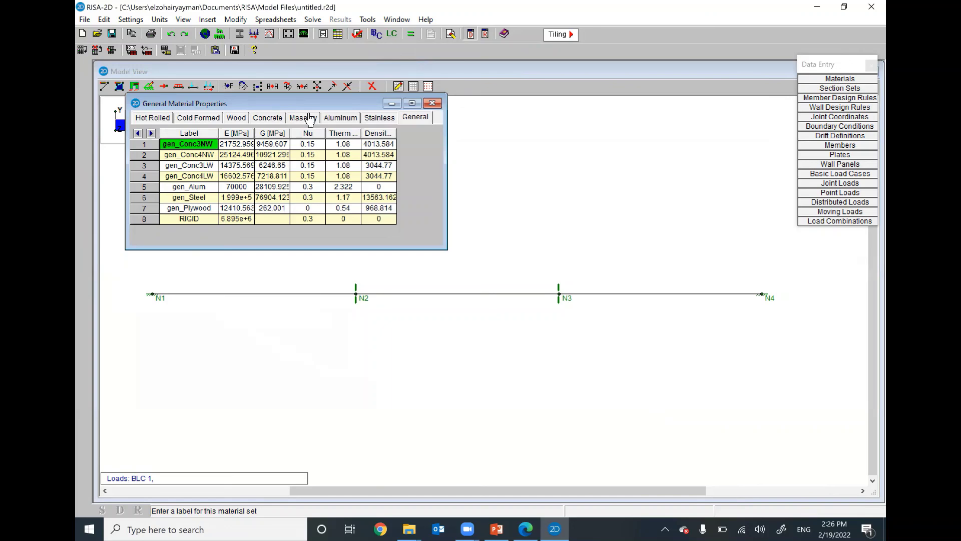
{"action": "left_click", "coordinate": [416, 120]}
{"action": "left_click", "coordinate": [206, 188]}
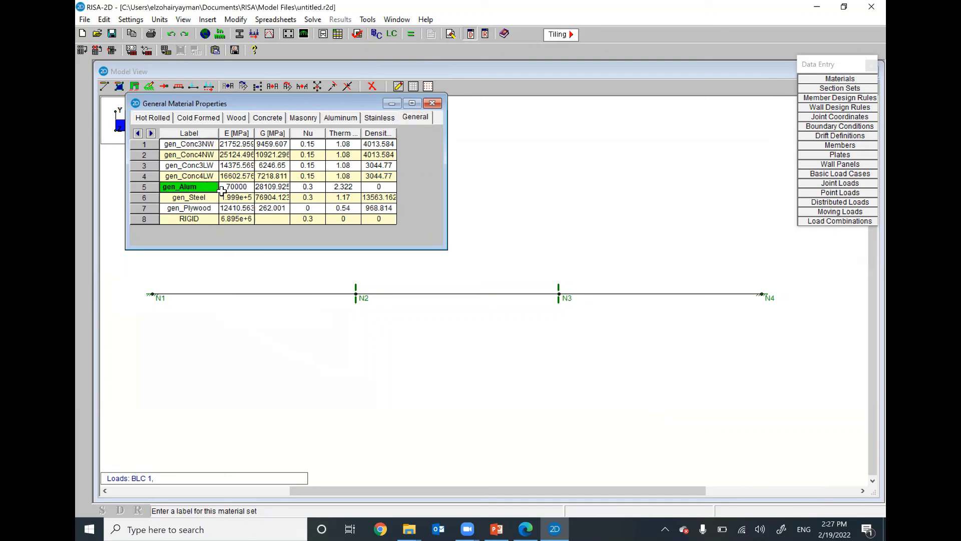
{"action": "left_click", "coordinate": [367, 187]}
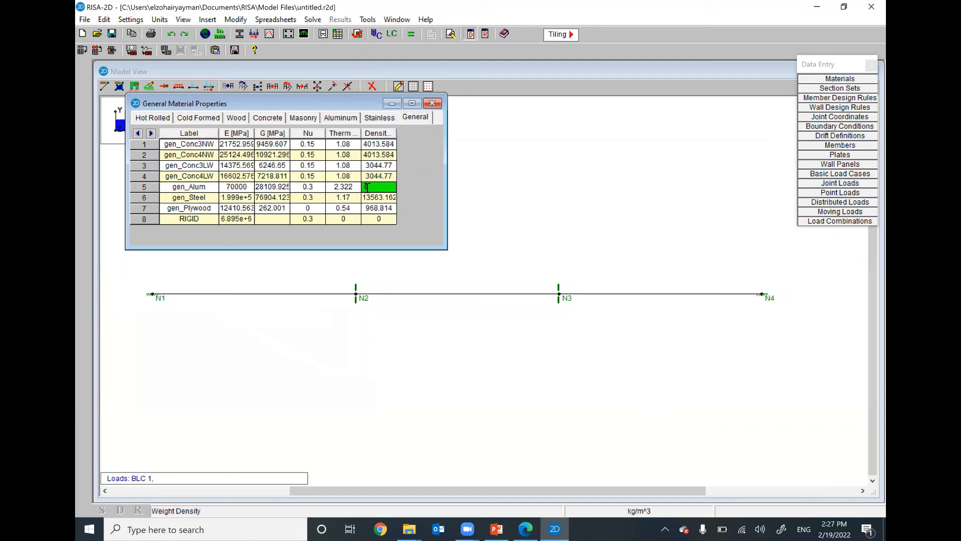